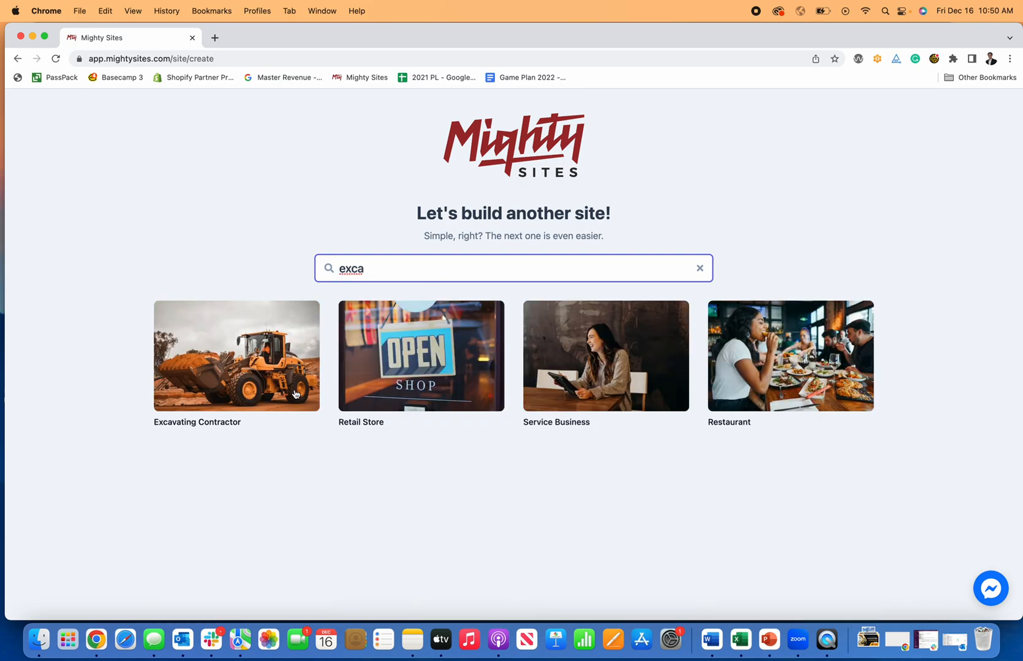
Choose the Excavating Contractor template card to begin a new site.
left_click(294, 395)
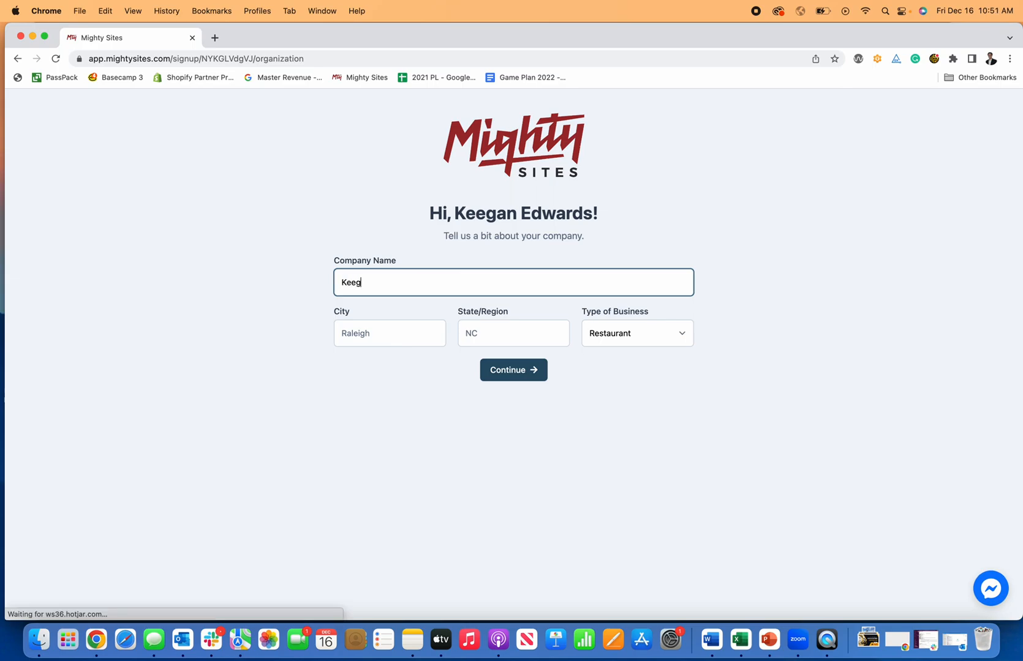
Enter Keegan's Excavating, city Denver, state CO, business type Service, and continue.
type("an's Excavating")
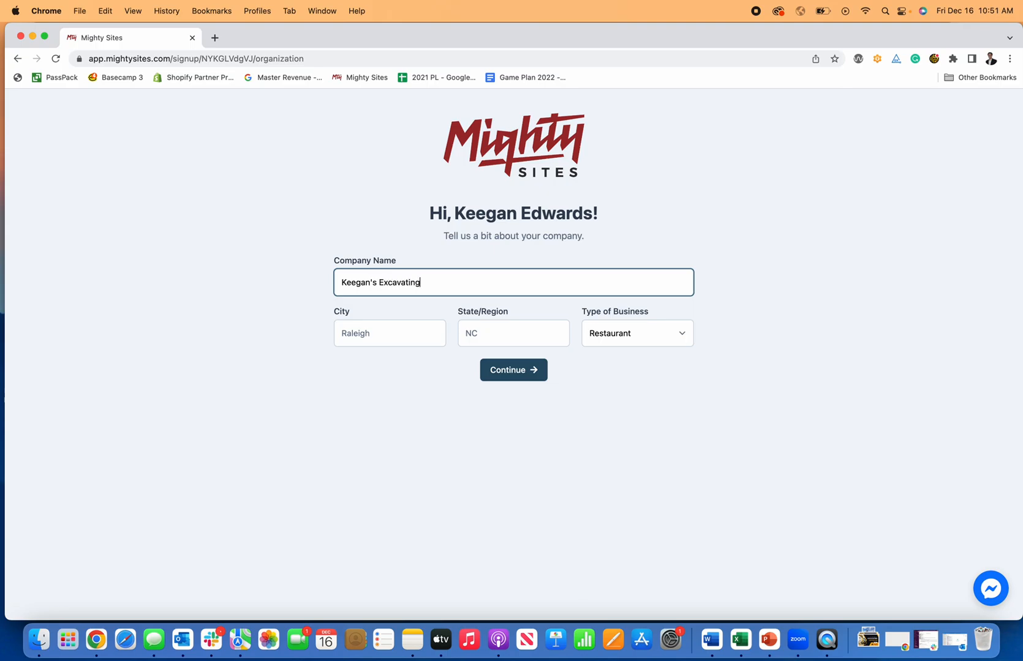
key("Tab")
type("Den")
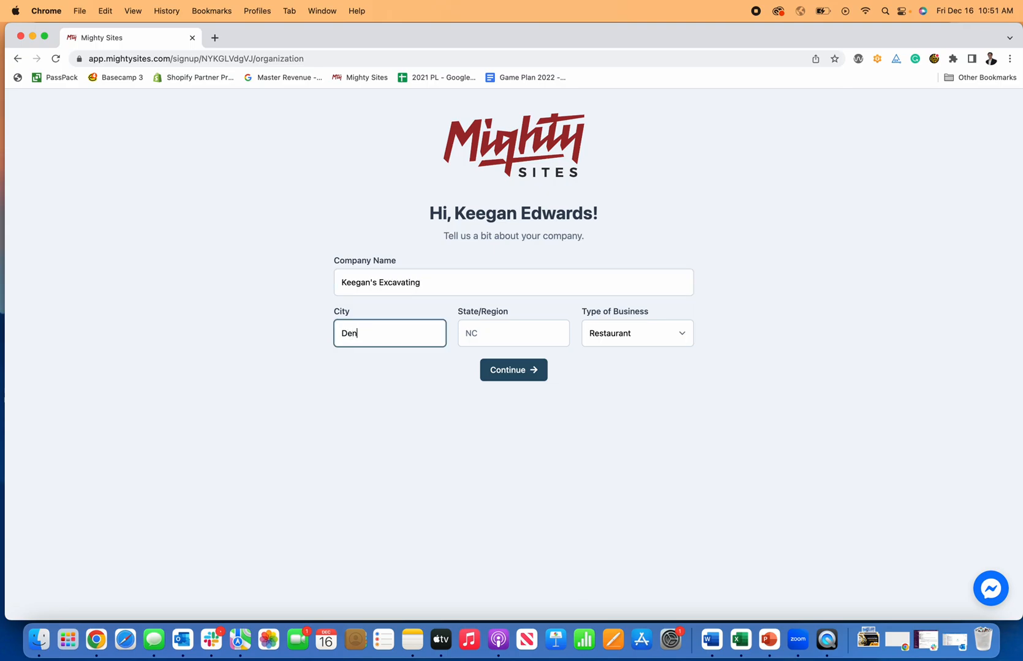
key("Tab")
type("CO")
key("Tab")
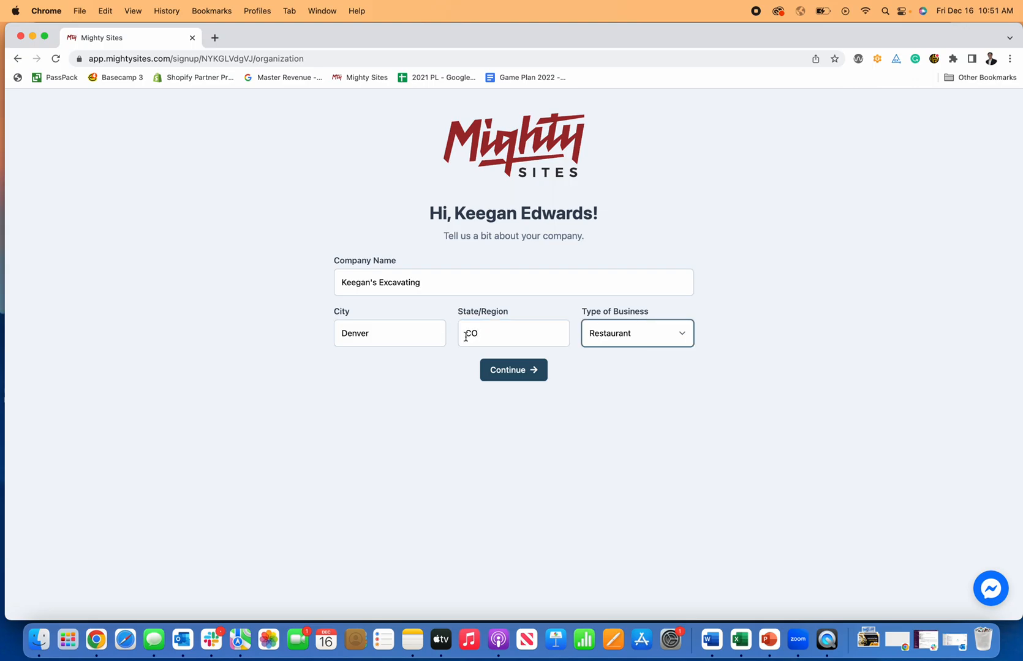
left_click(634, 342)
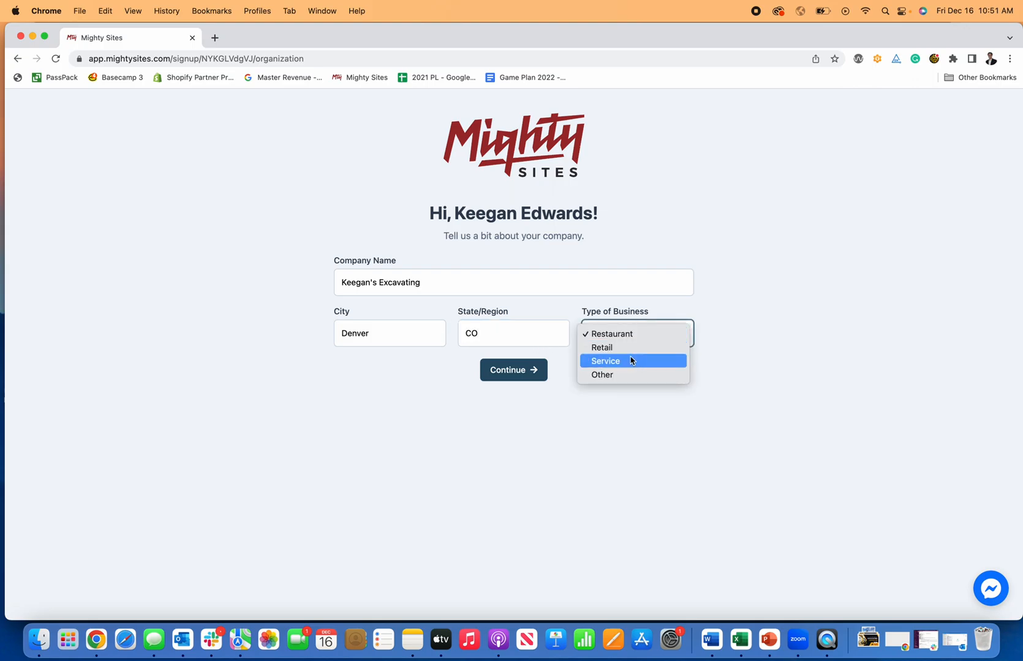
left_click(631, 361)
left_click(514, 371)
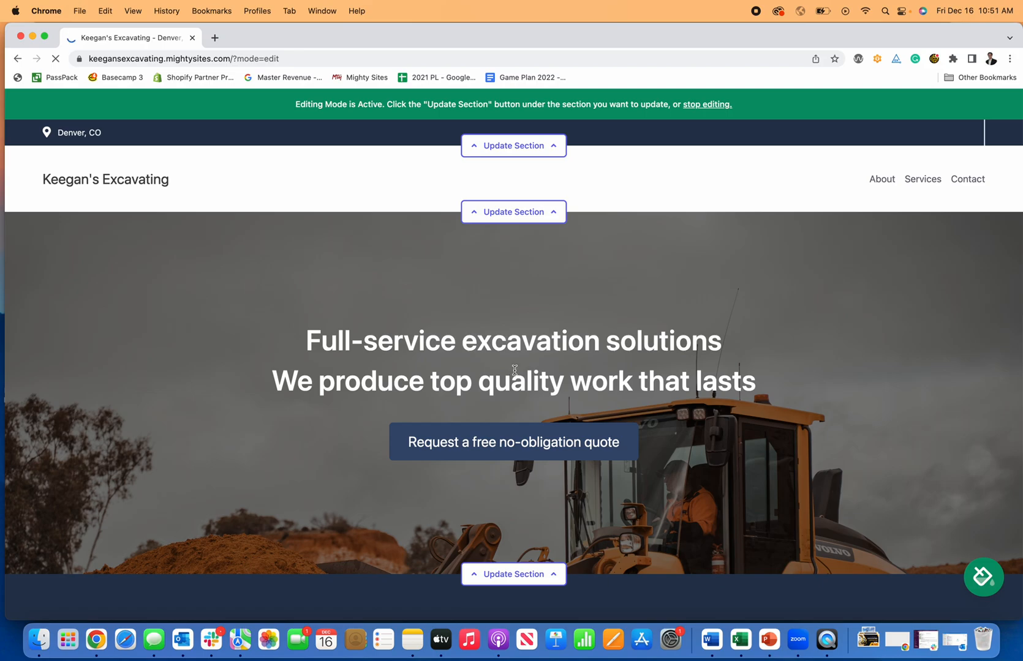
Scroll through the generated site from the hero down to the Get In Touch form and back.
scroll(514, 371, "down", 4)
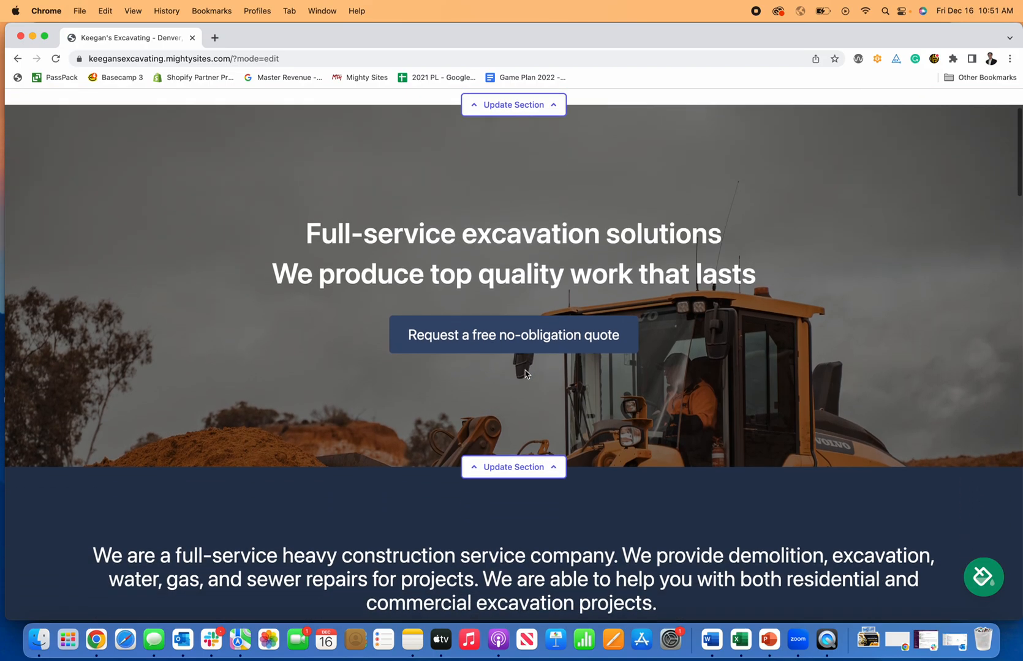
scroll(507, 374, "down", 10)
scroll(508, 373, "down", 14)
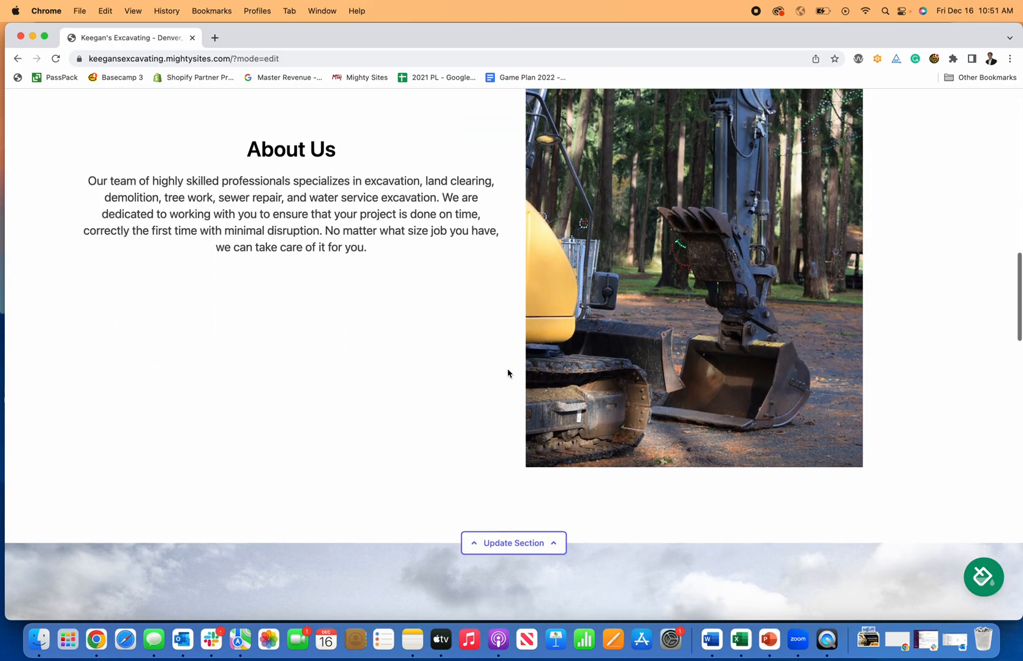
scroll(508, 373, "down", 20)
scroll(508, 373, "down", 13)
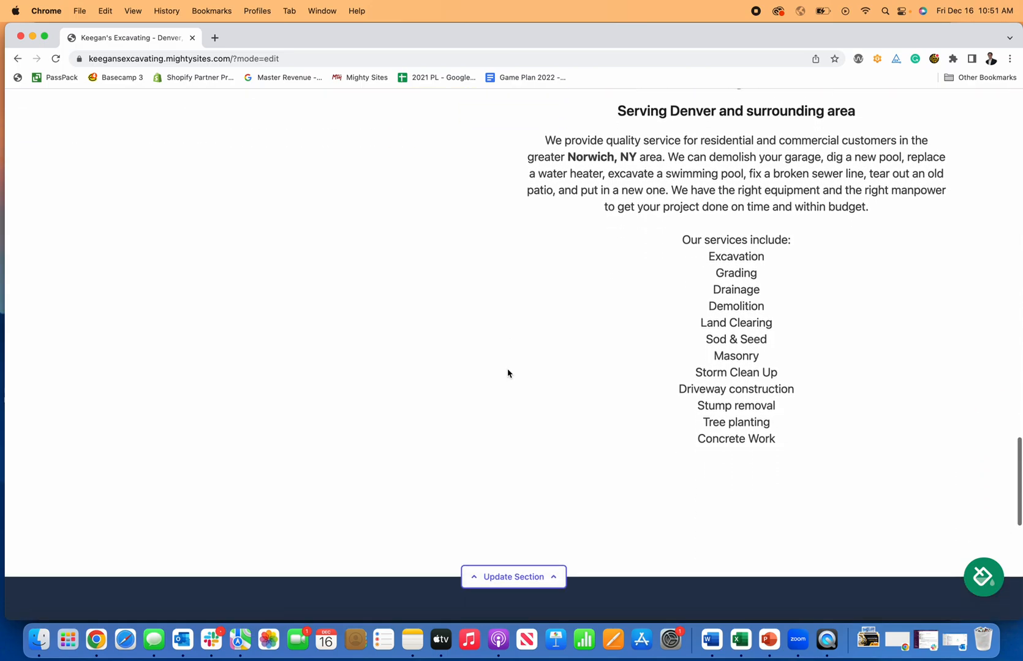
scroll(508, 372, "down", 15)
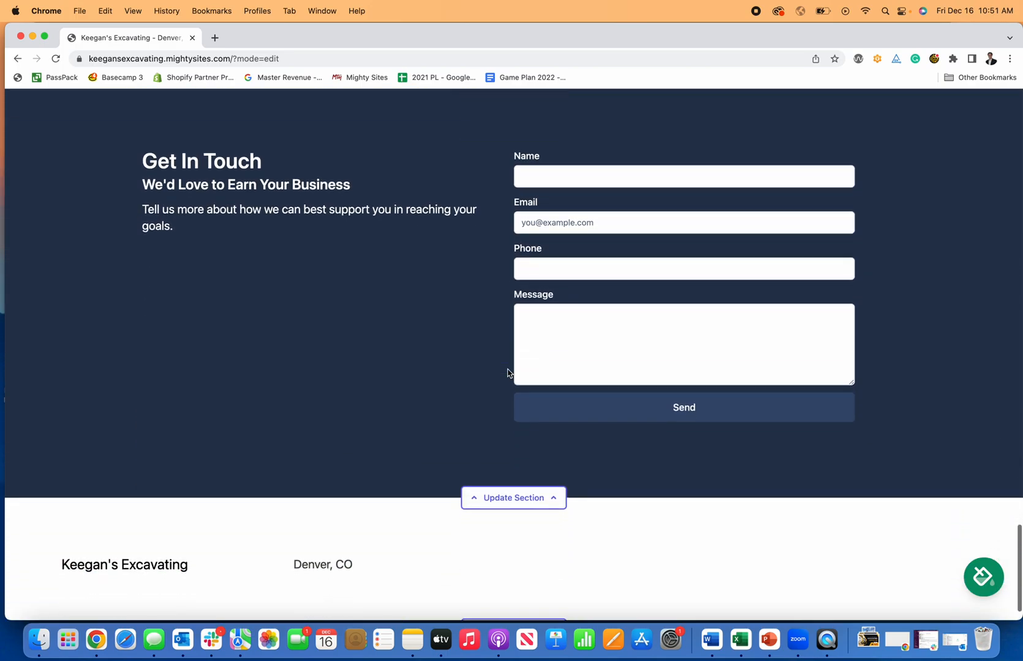
scroll(508, 373, "up", 18)
scroll(508, 372, "up", 20)
scroll(508, 372, "down", 20)
scroll(490, 371, "down", 3)
scroll(490, 372, "up", 15)
scroll(490, 371, "up", 20)
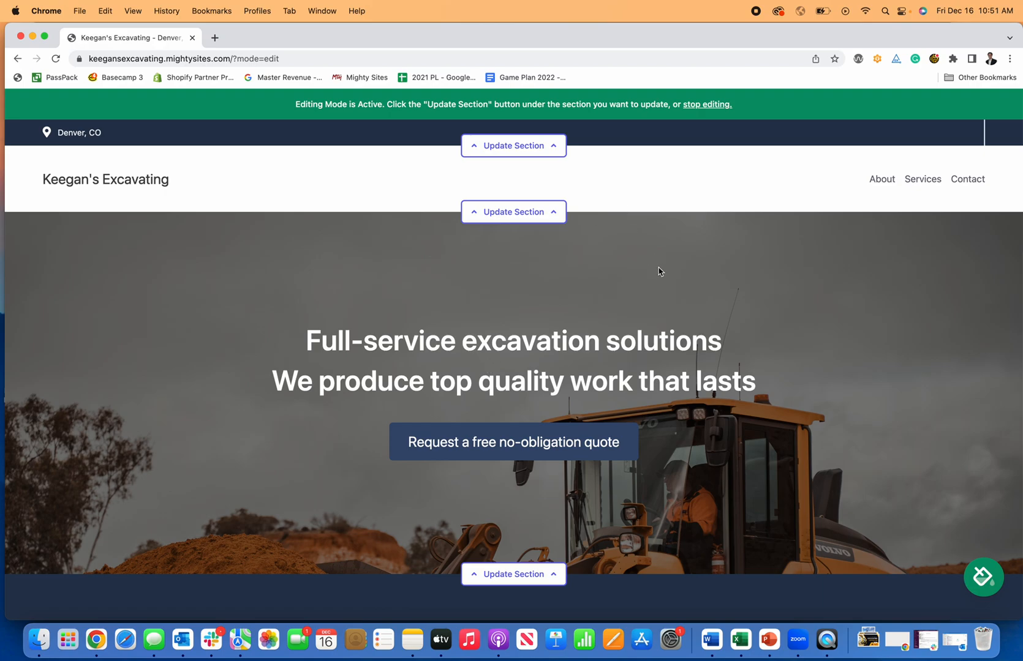
scroll(659, 271, "down", 3)
Preview the blue, pink-red, teal, maroon and navy-green-orange colour themes on the site.
scroll(972, 466, "up", 3)
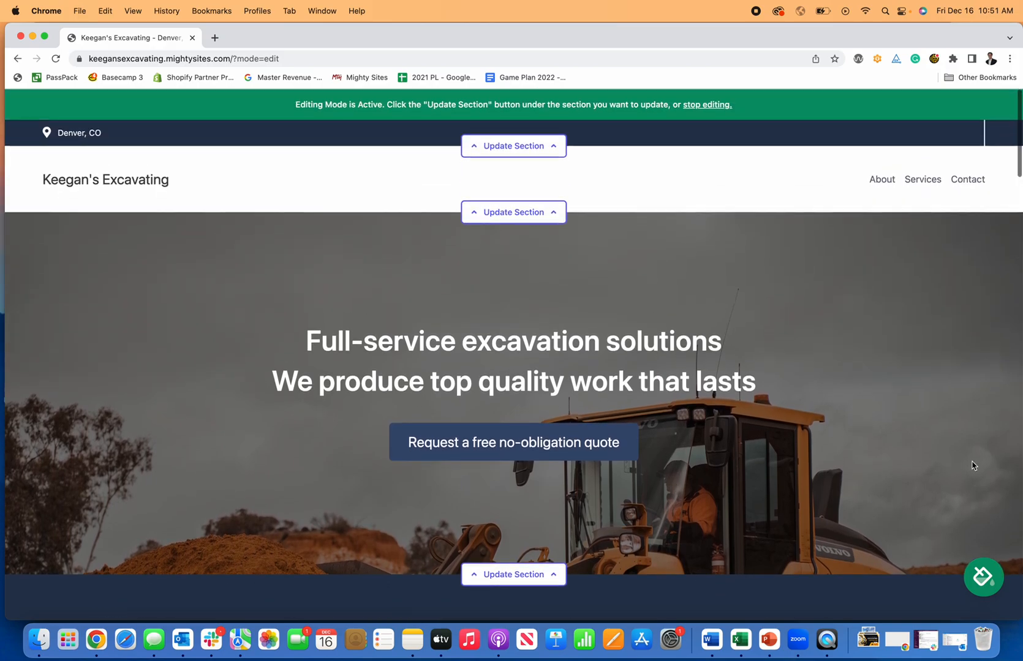
left_click(983, 576)
left_click(555, 530)
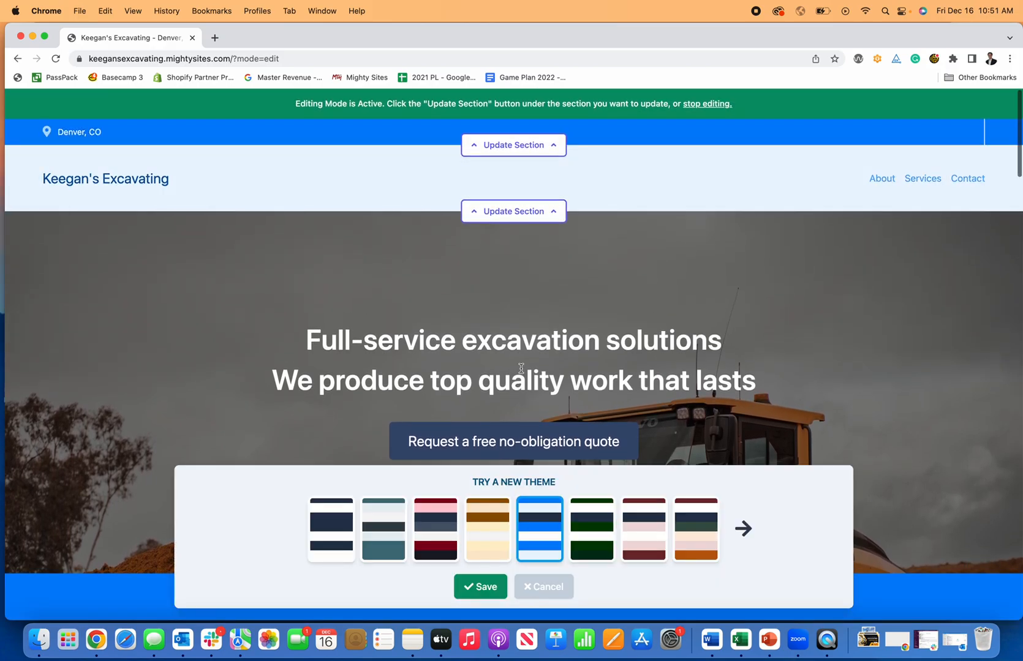
scroll(539, 531, "down", 10)
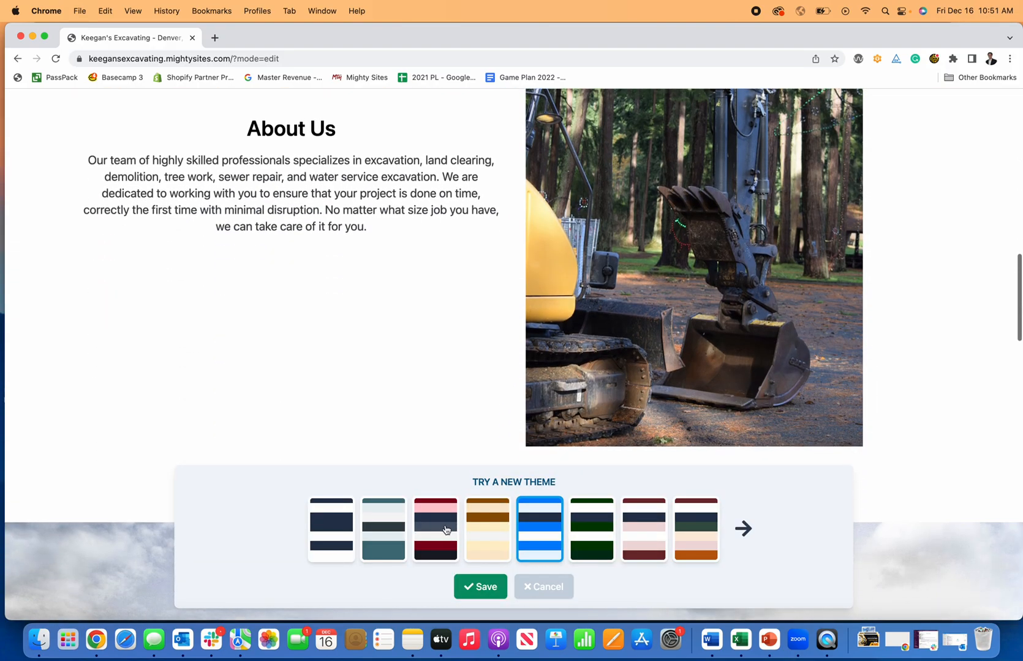
left_click(445, 531)
scroll(429, 531, "up", 10)
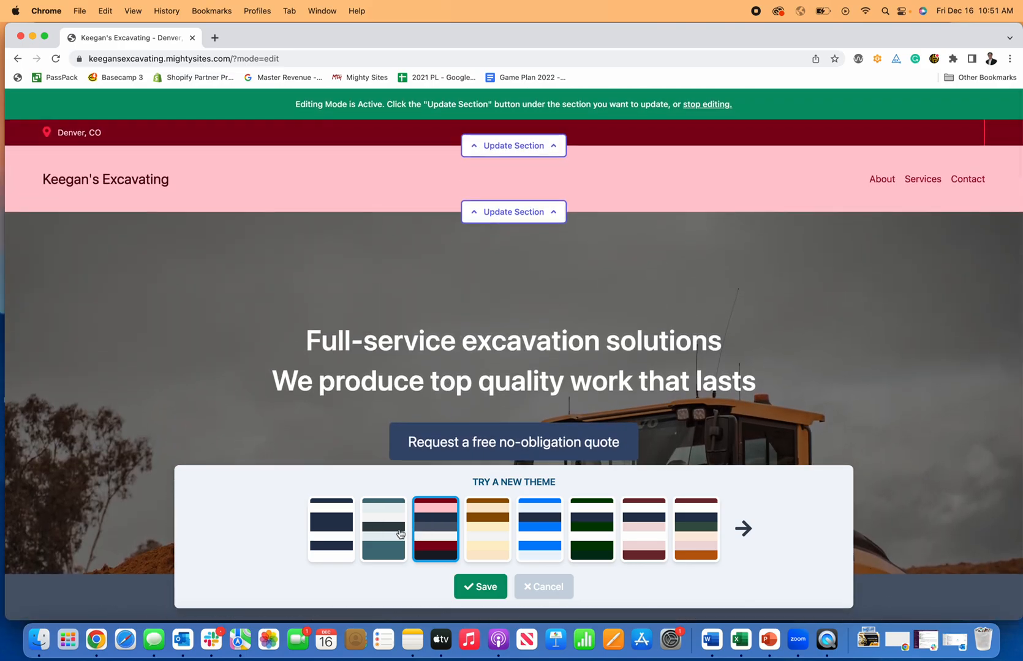
left_click(400, 534)
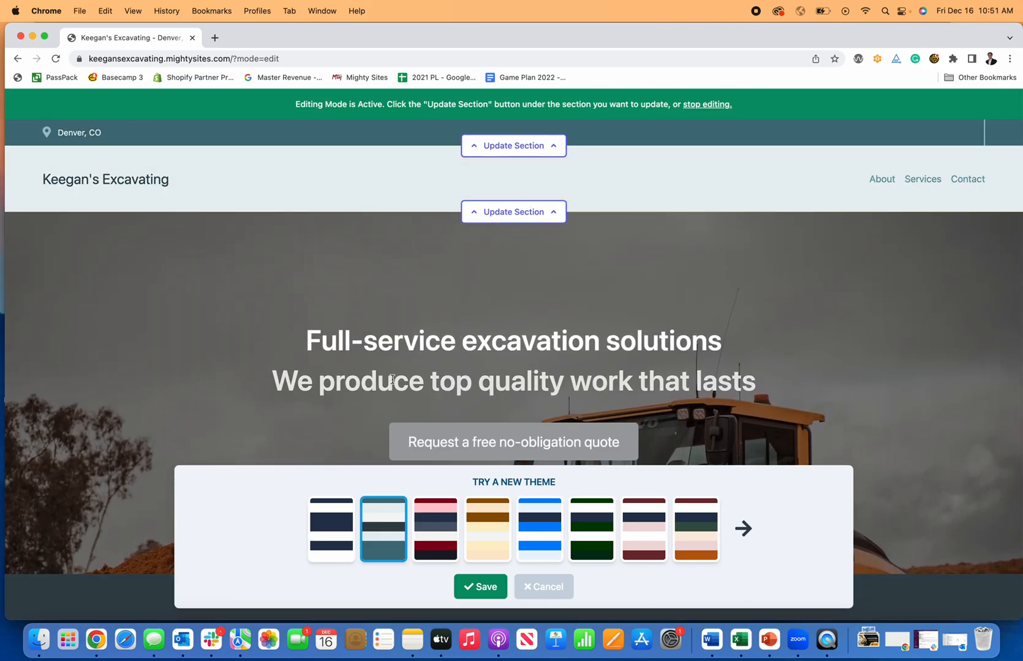
scroll(393, 381, "down", 10)
scroll(407, 399, "down", 10)
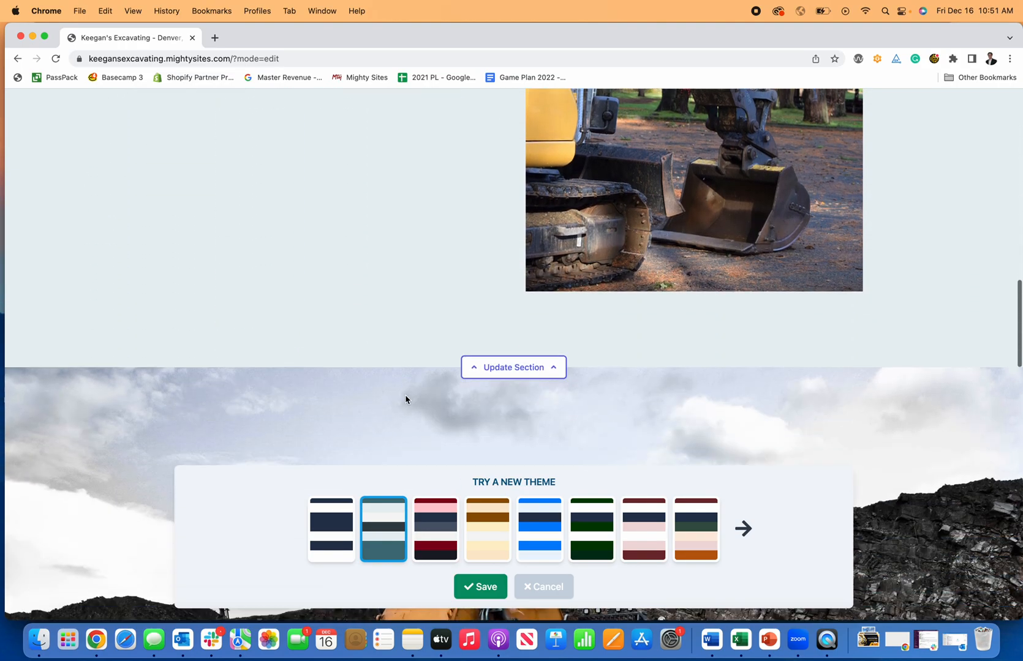
left_click(649, 528)
scroll(646, 426, "down", 5)
scroll(646, 427, "down", 8)
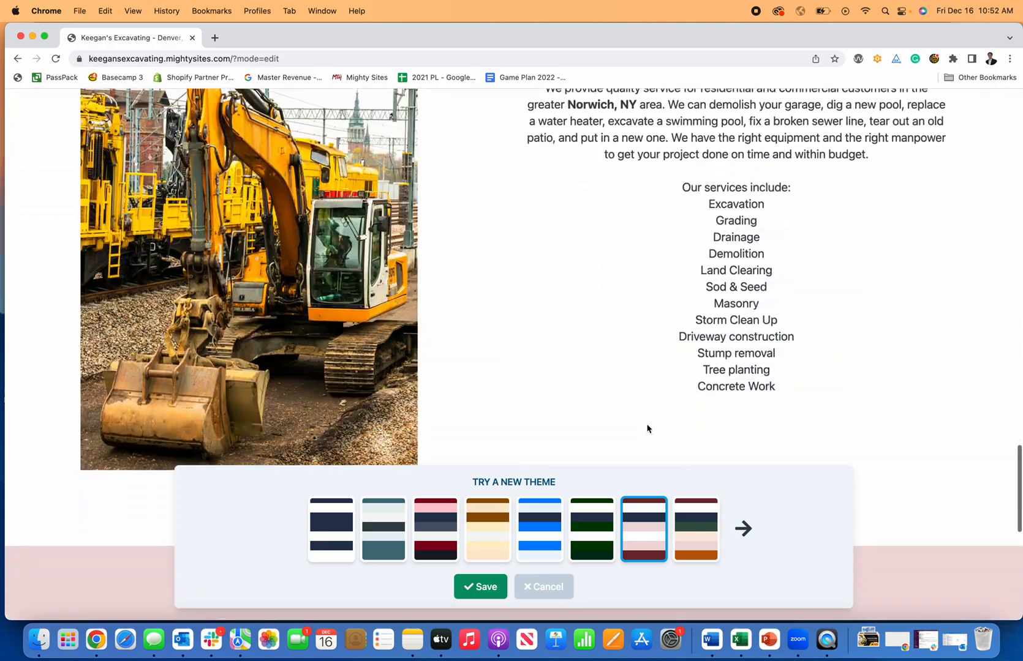
scroll(644, 425, "up", 15)
scroll(642, 424, "up", 3)
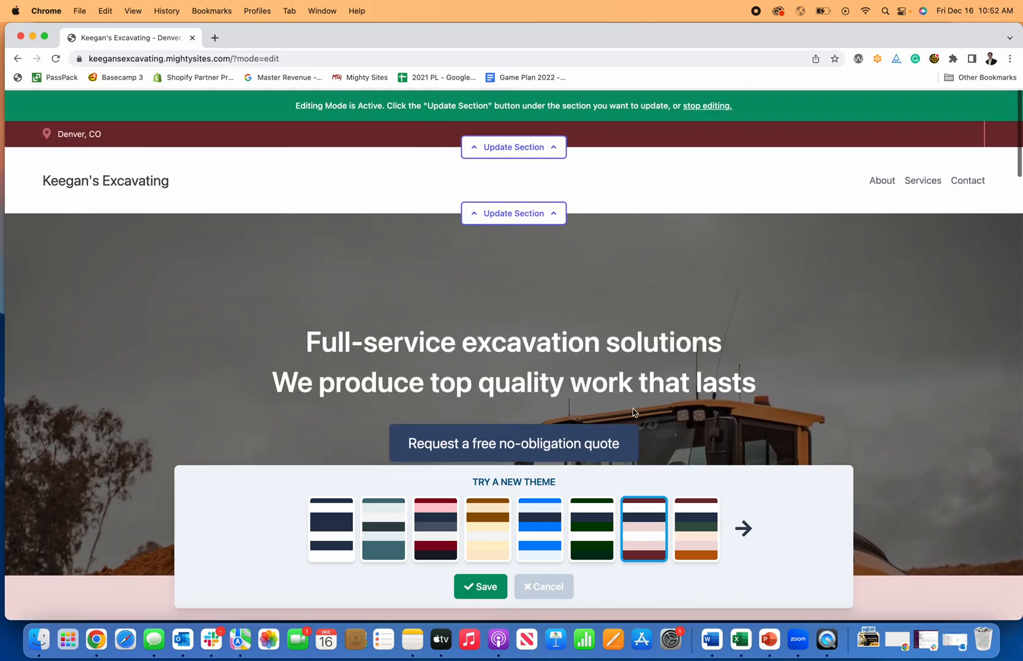
scroll(609, 392, "down", 7)
scroll(610, 395, "down", 8)
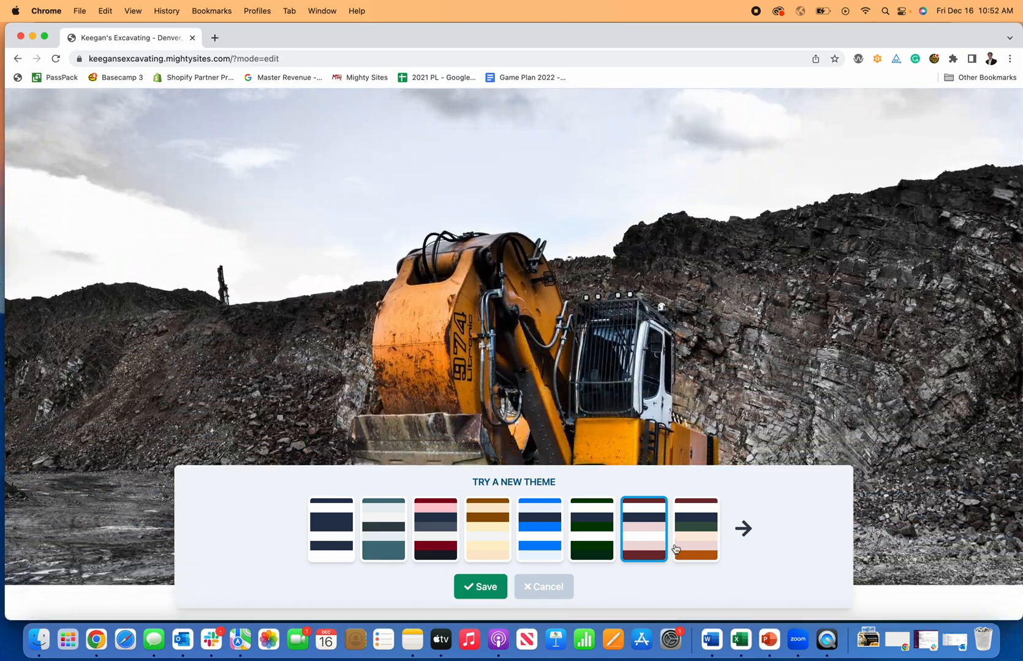
left_click(683, 522)
scroll(659, 417, "up", 15)
scroll(660, 419, "up", 3)
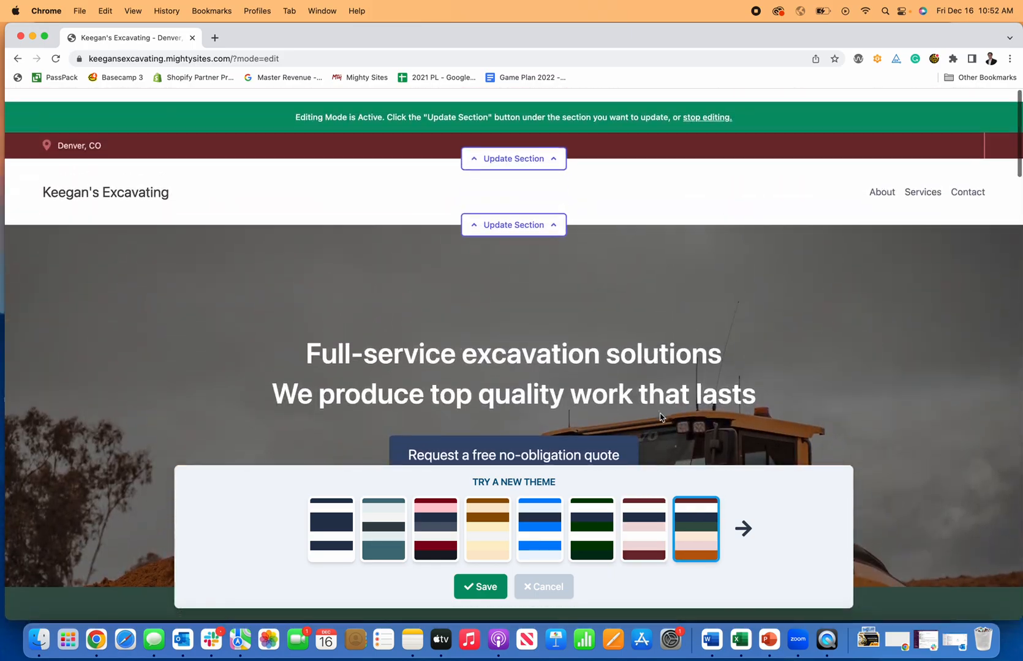
scroll(655, 417, "down", 8)
scroll(654, 415, "up", 5)
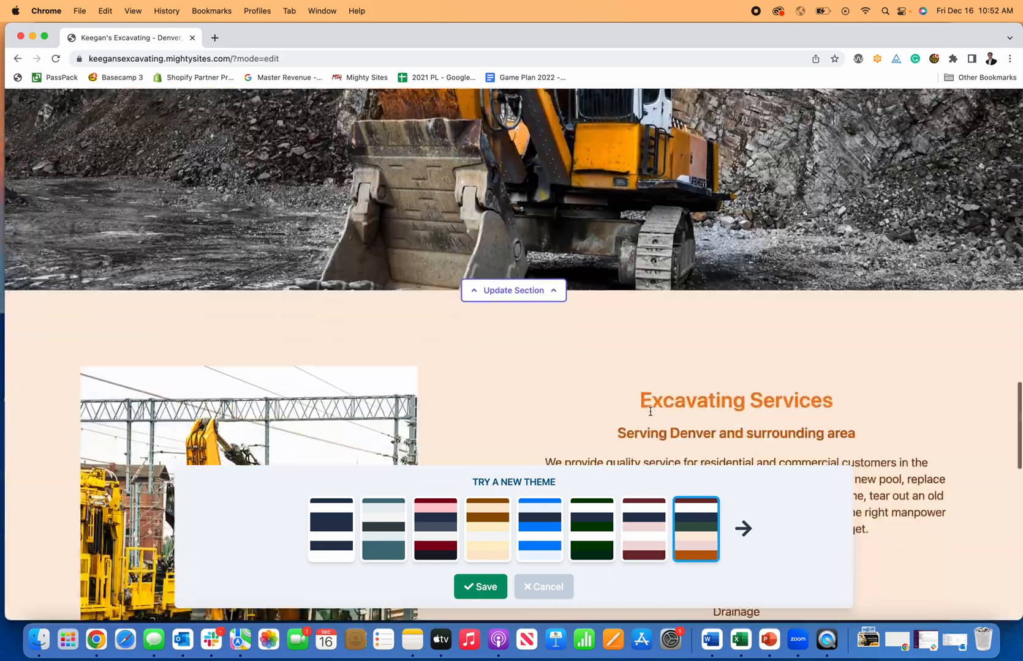
scroll(650, 415, "down", 15)
scroll(650, 415, "up", 15)
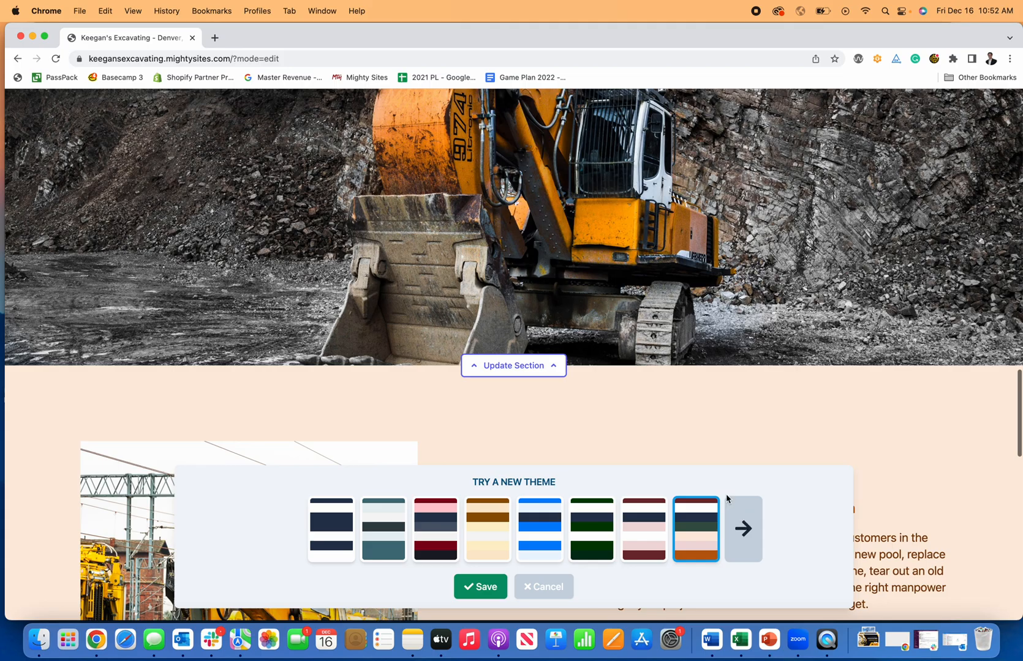
Browse further theme sets and save the brown colour theme.
left_click(736, 510)
scroll(425, 546, "down", 8)
left_click(392, 541)
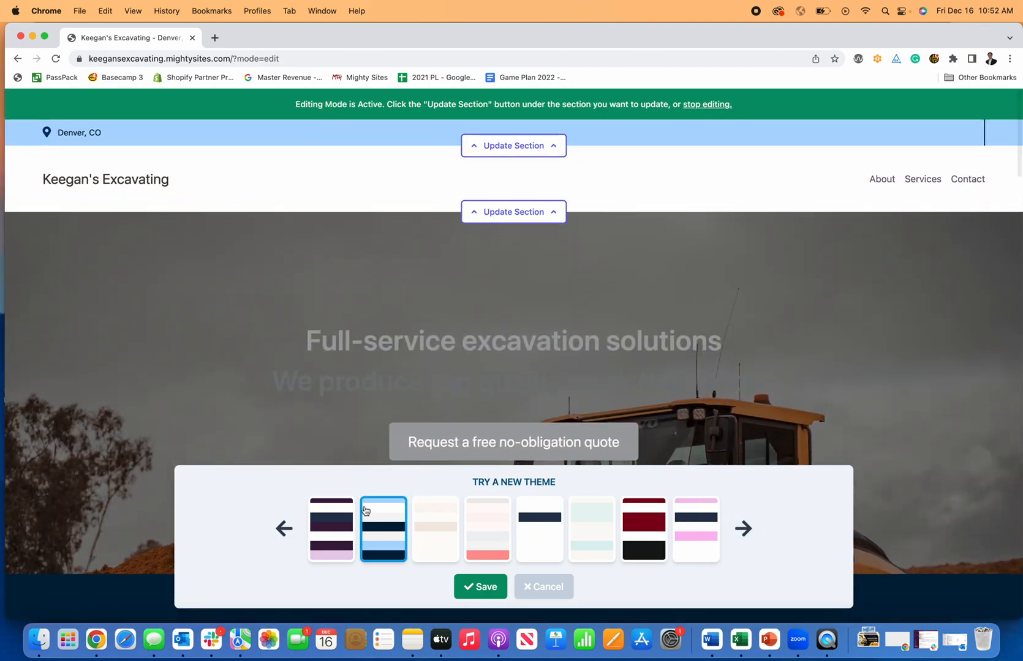
left_click(332, 527)
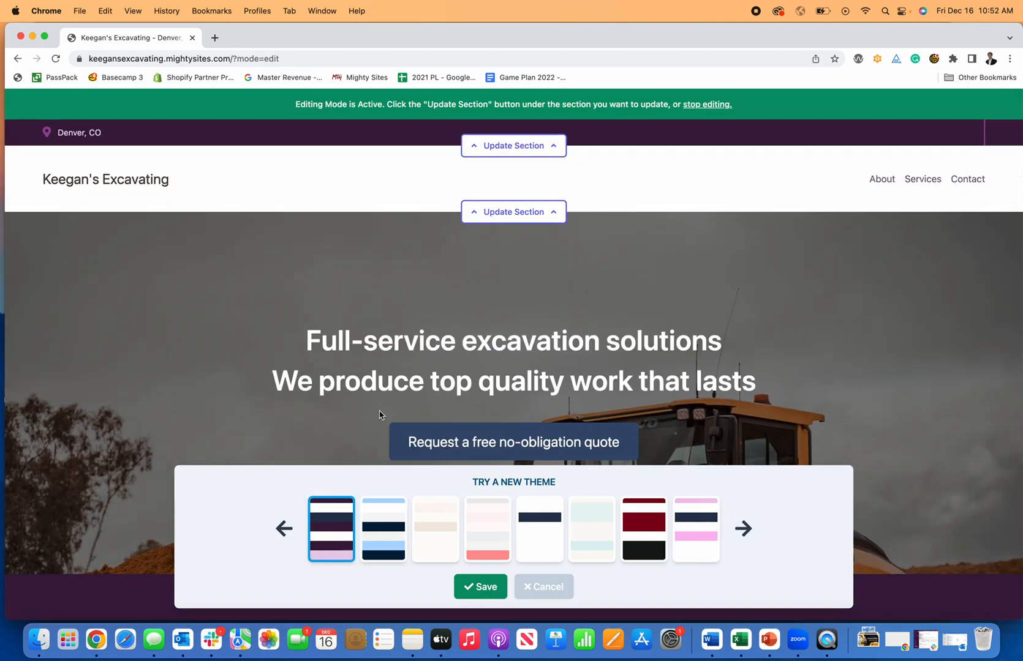
scroll(383, 392, "down", 8)
left_click(605, 555)
left_click(649, 547)
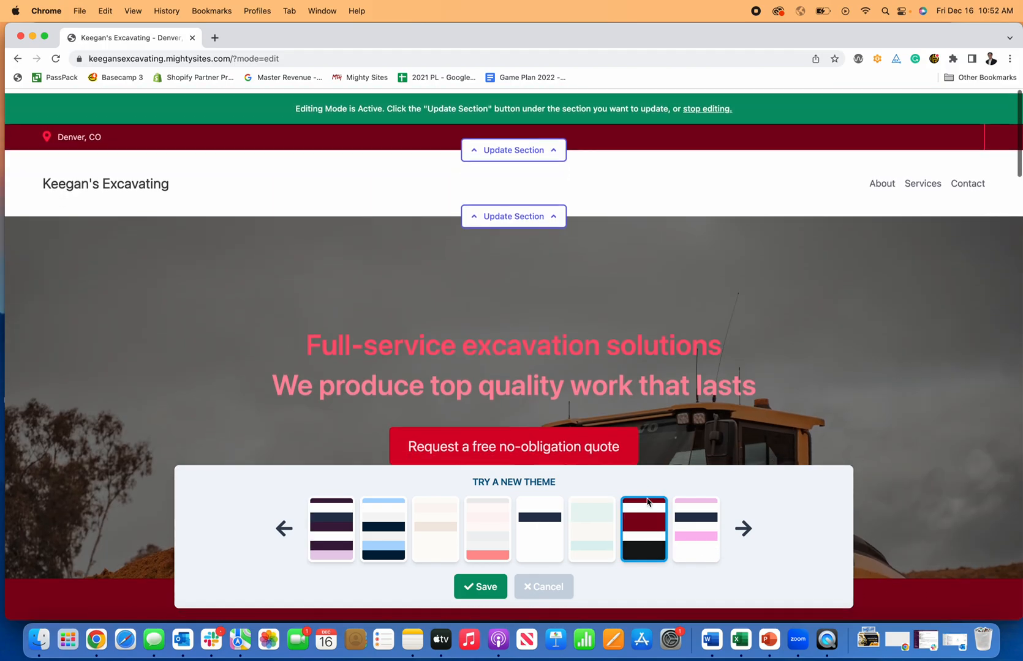
left_click(743, 530)
left_click(456, 522)
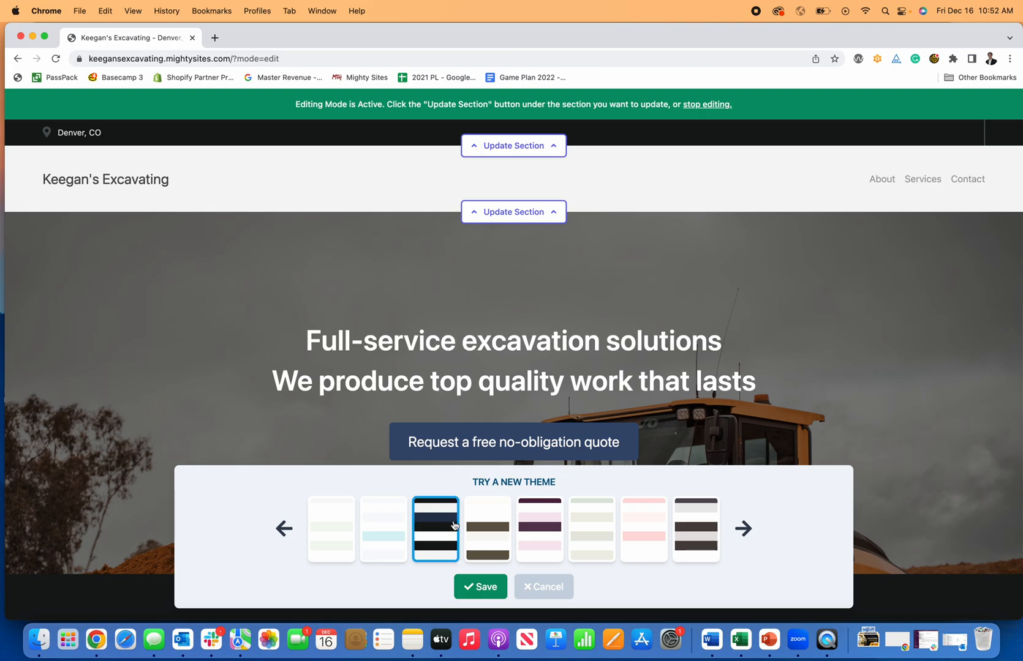
left_click(487, 527)
scroll(458, 440, "down", 8)
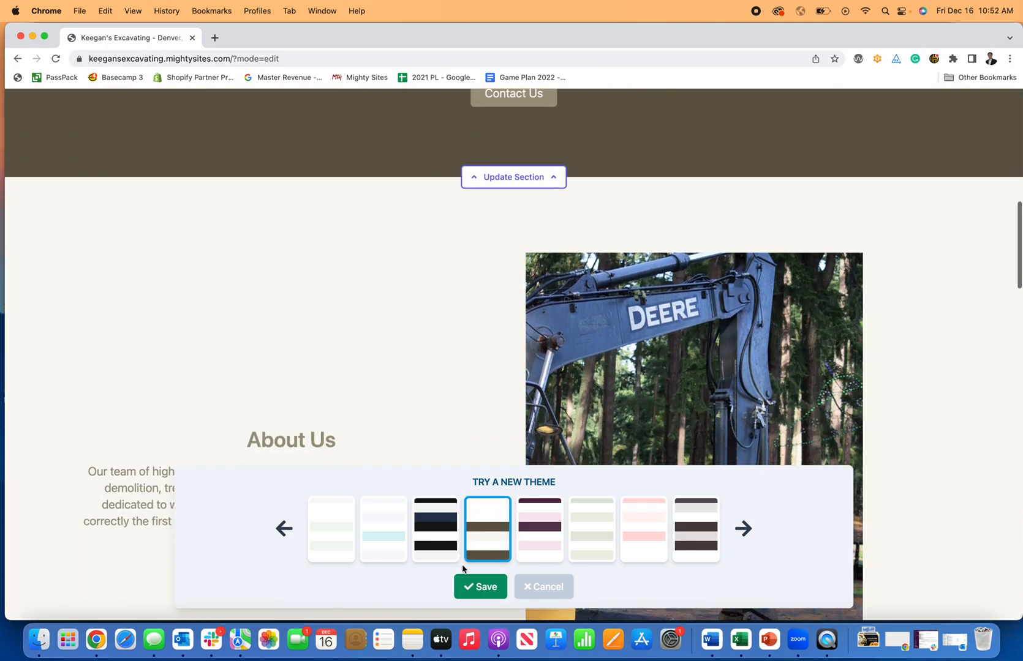
left_click(478, 586)
Switch the site's colour theme from brown to dark green.
scroll(550, 547, "up", 2)
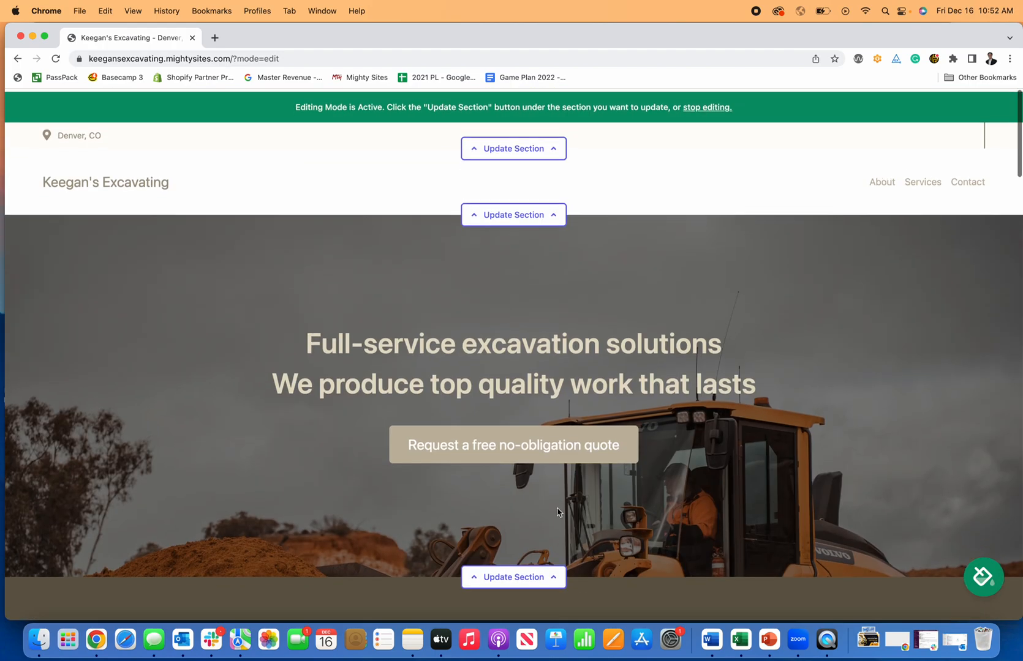
scroll(591, 518, "down", 20)
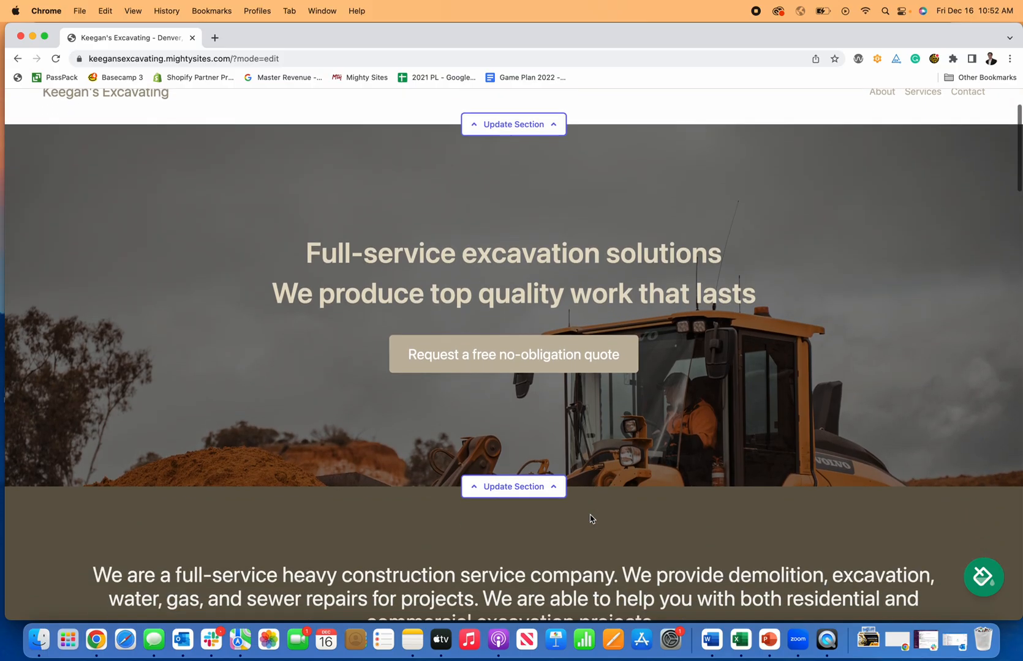
scroll(592, 519, "down", 15)
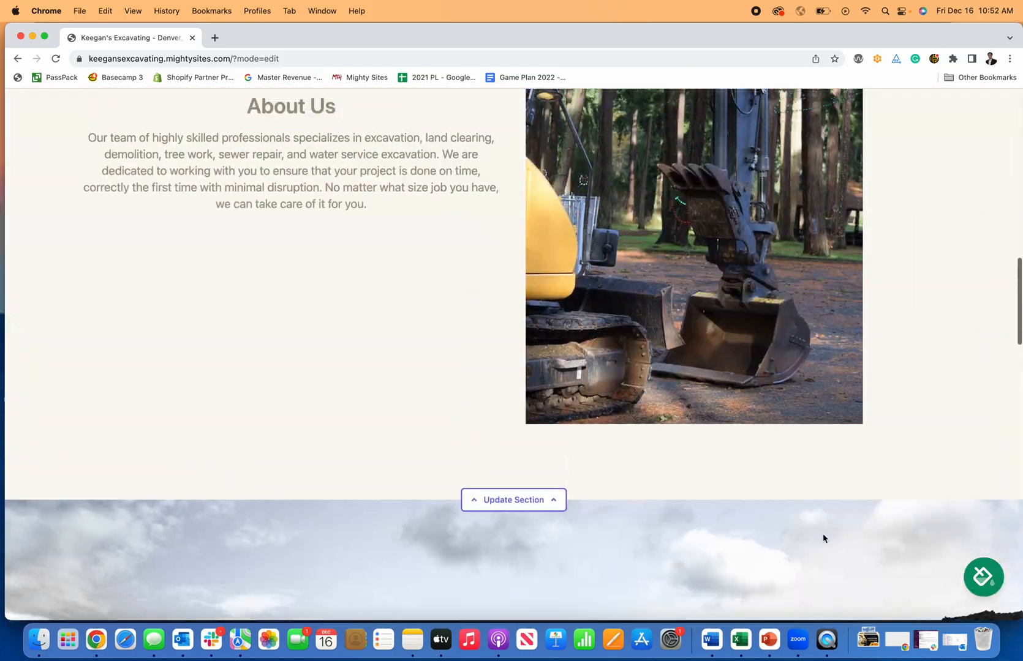
scroll(824, 539, "up", 2)
left_click(981, 585)
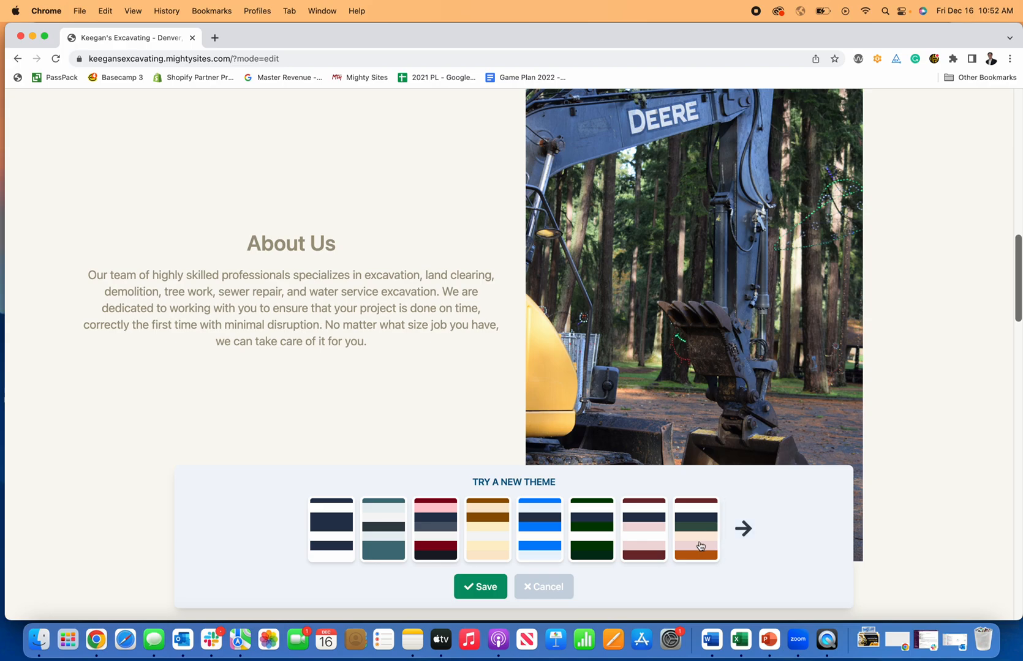
left_click(575, 534)
scroll(592, 397, "up", 20)
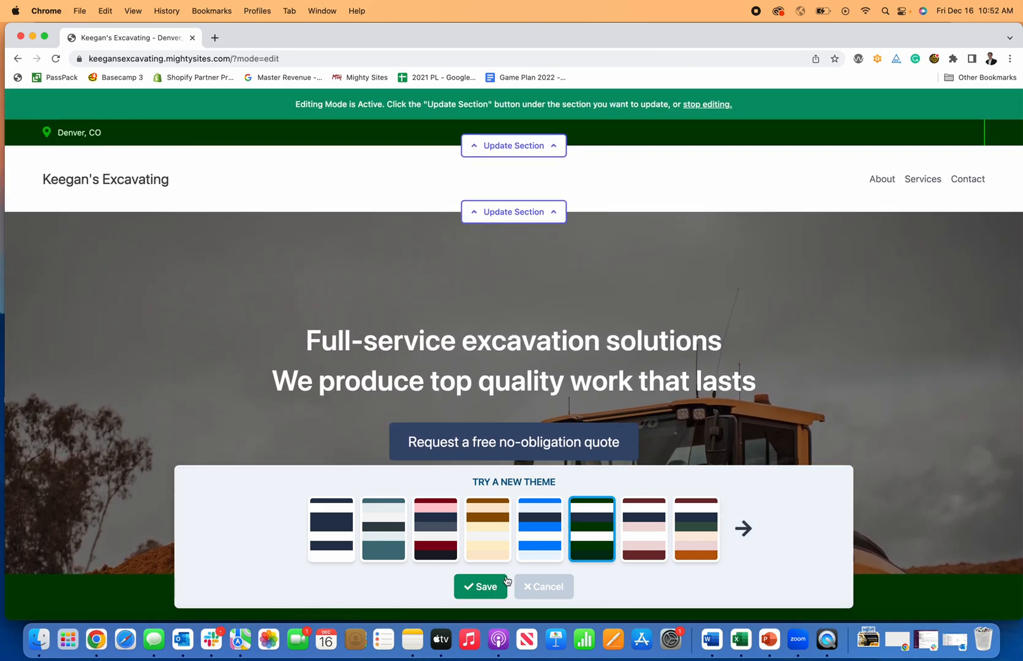
scroll(597, 450, "down", 17)
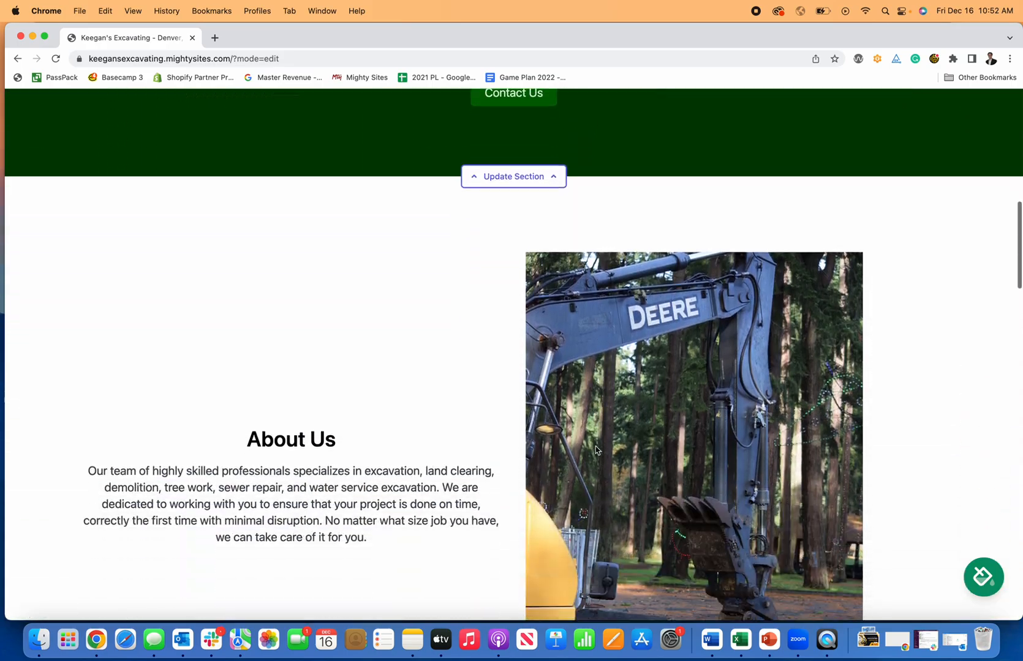
Preview the white-navy, maroon and light-blue themes, then save the dark navy theme.
scroll(595, 451, "down", 20)
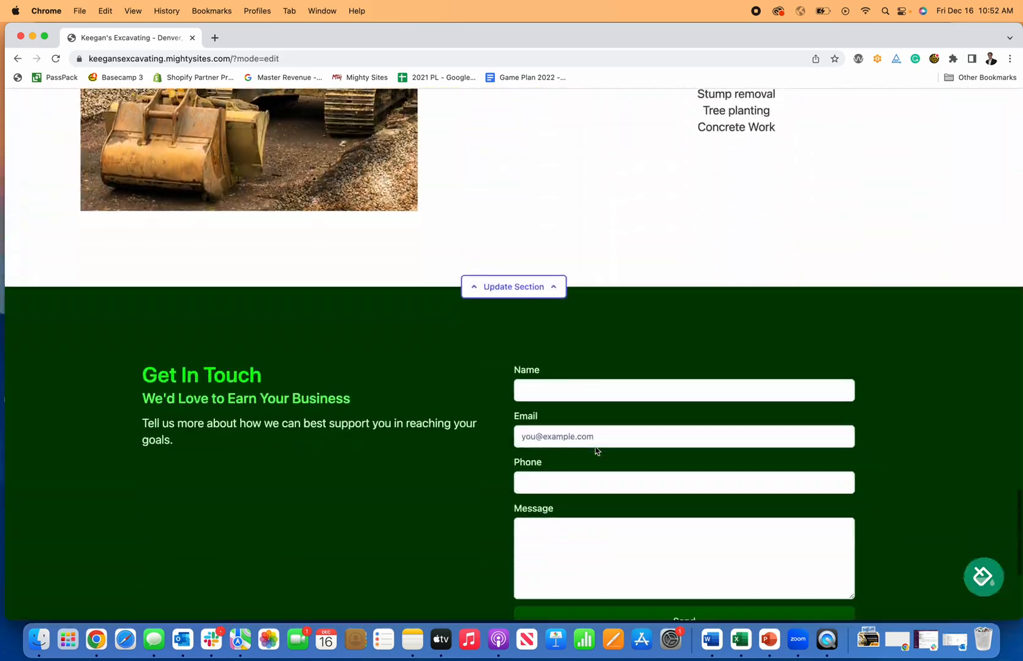
scroll(595, 447, "up", 20)
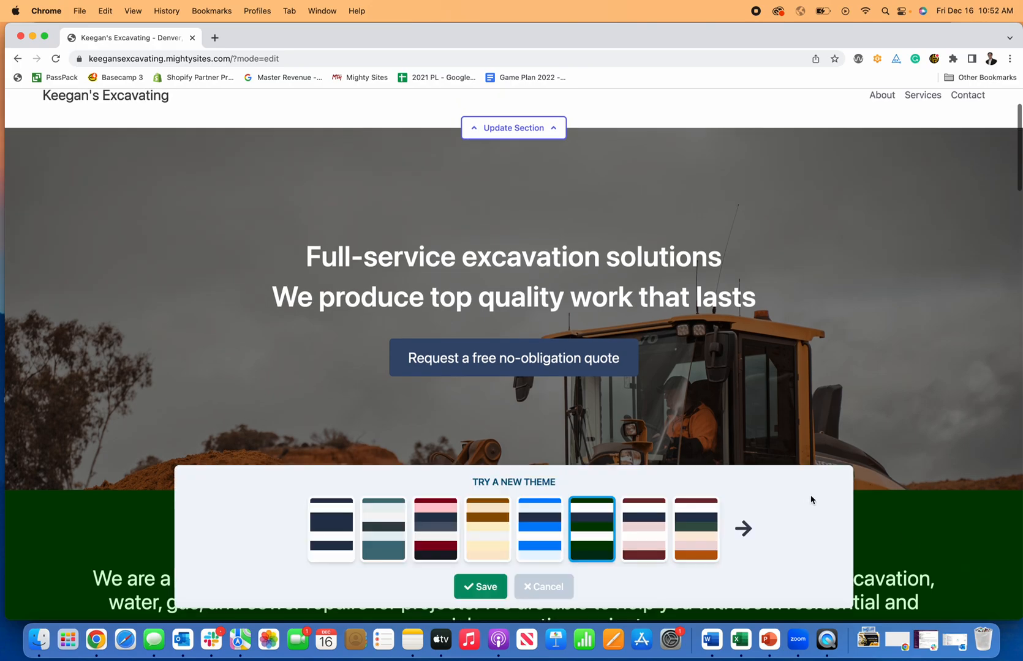
left_click(743, 529)
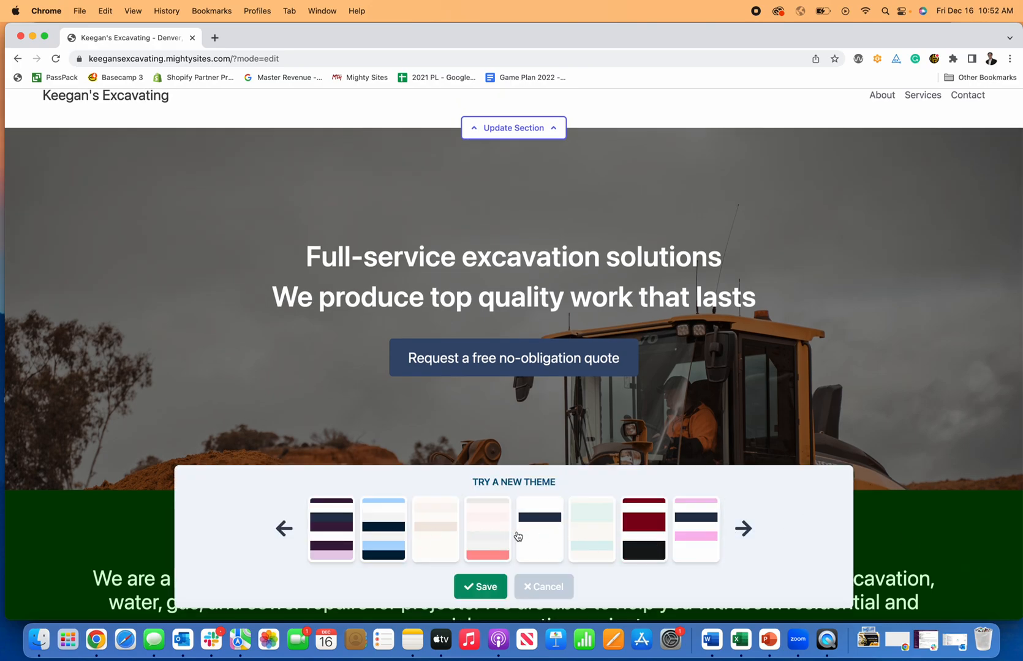
left_click(548, 537)
left_click(652, 541)
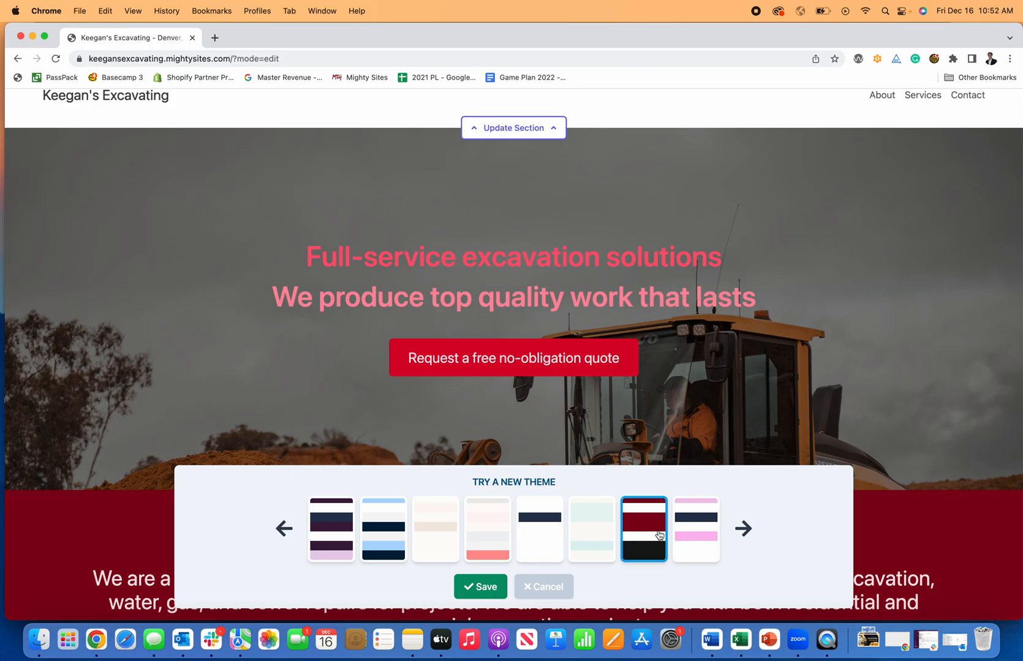
left_click(366, 532)
left_click(547, 541)
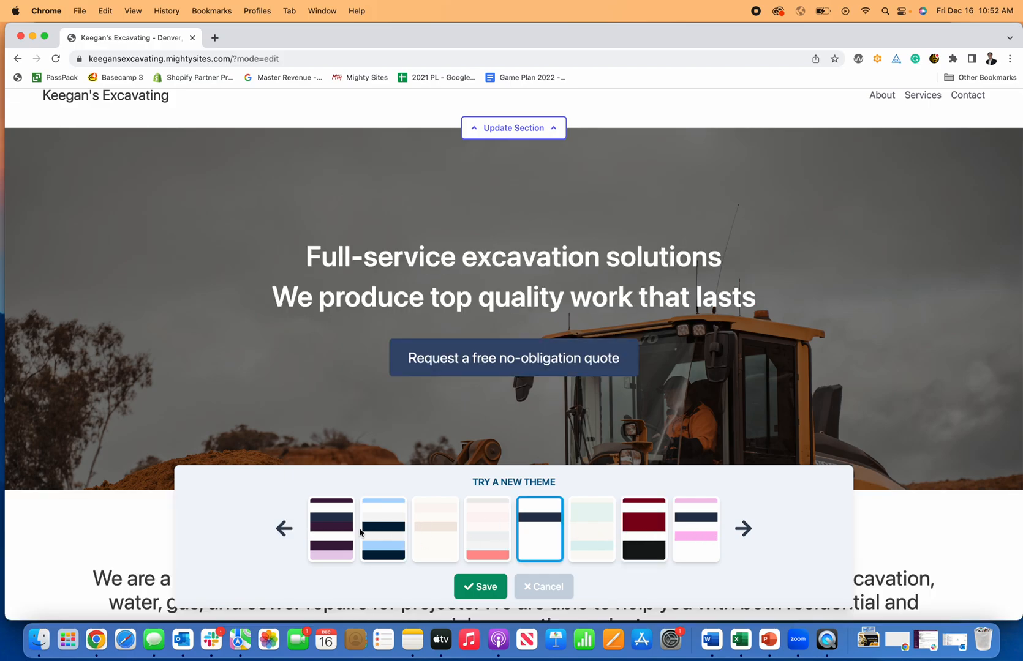
left_click(285, 529)
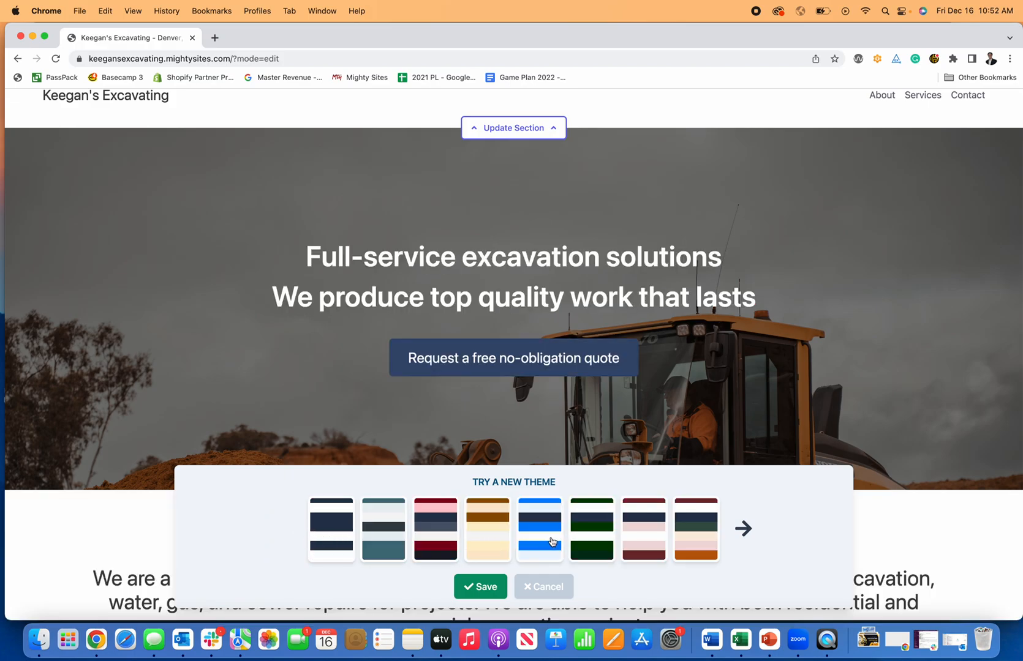
left_click(743, 529)
left_click(743, 530)
left_click(461, 537)
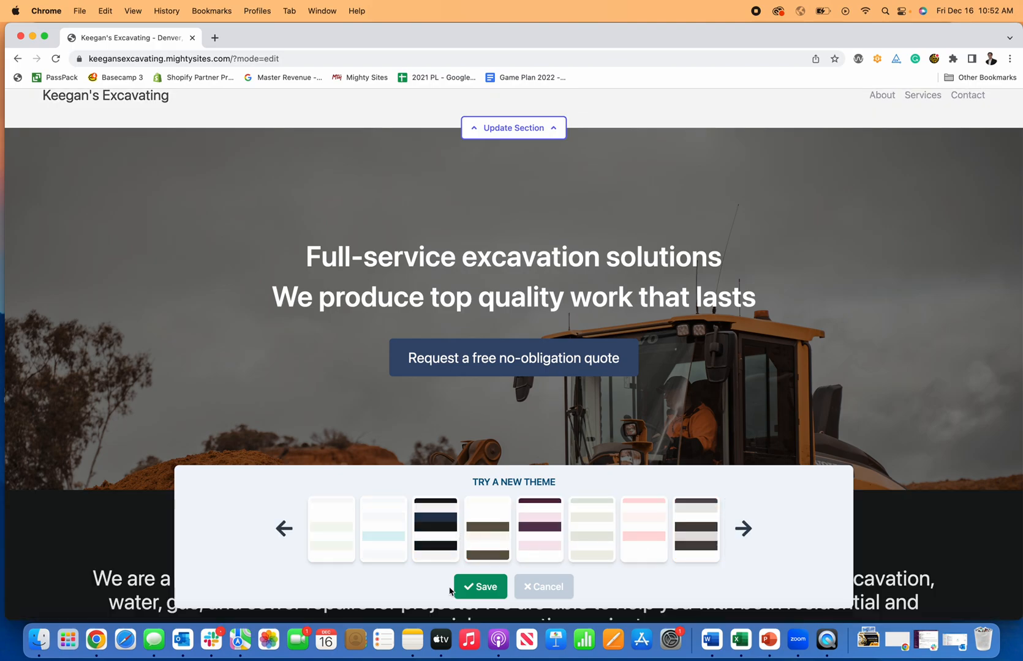
left_click(480, 587)
scroll(513, 487, "up", 2)
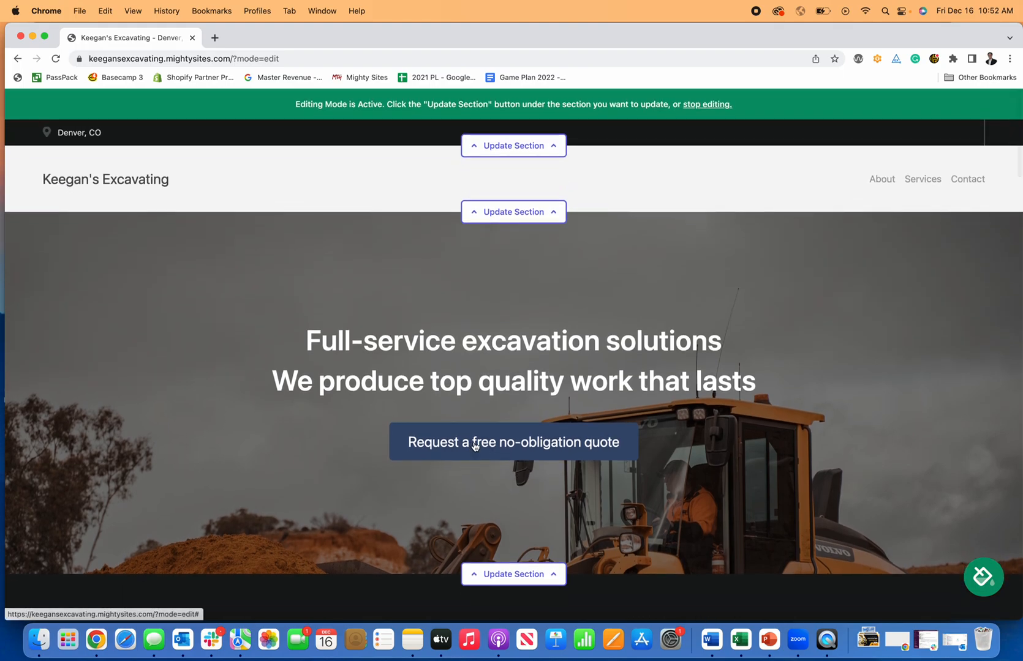
Add the organization email and business phone number, show the email on site, and save the location.
left_click(546, 152)
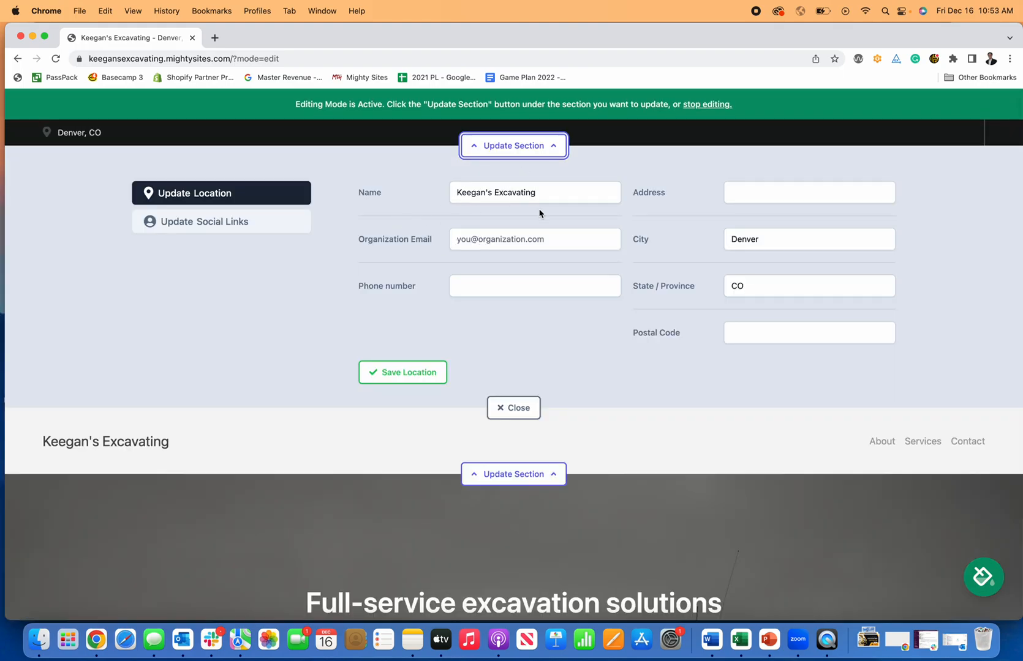
left_click(486, 236)
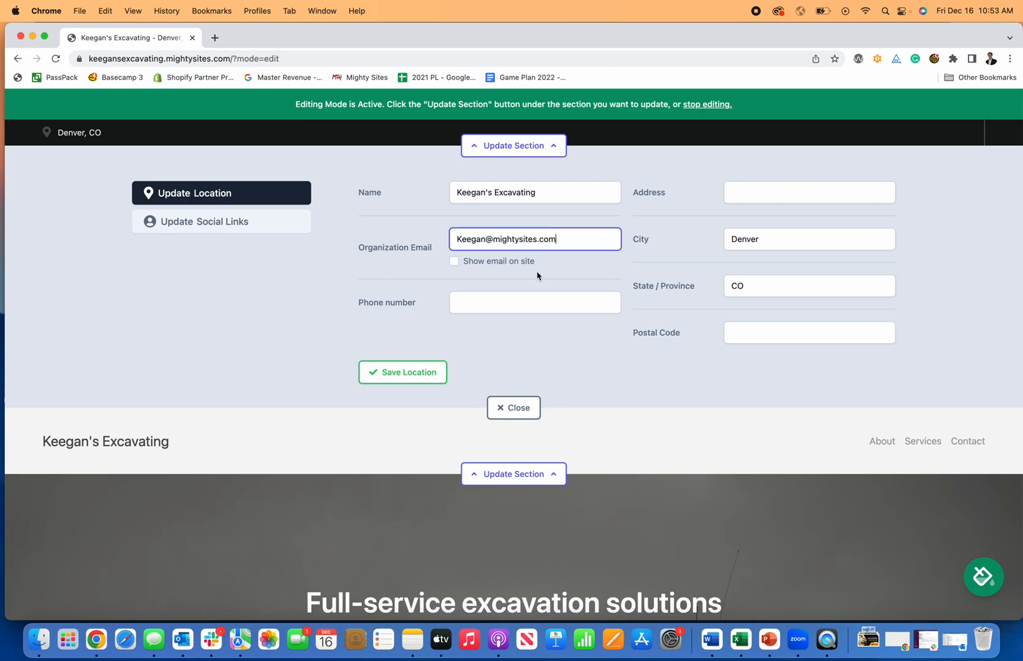
left_click(537, 273)
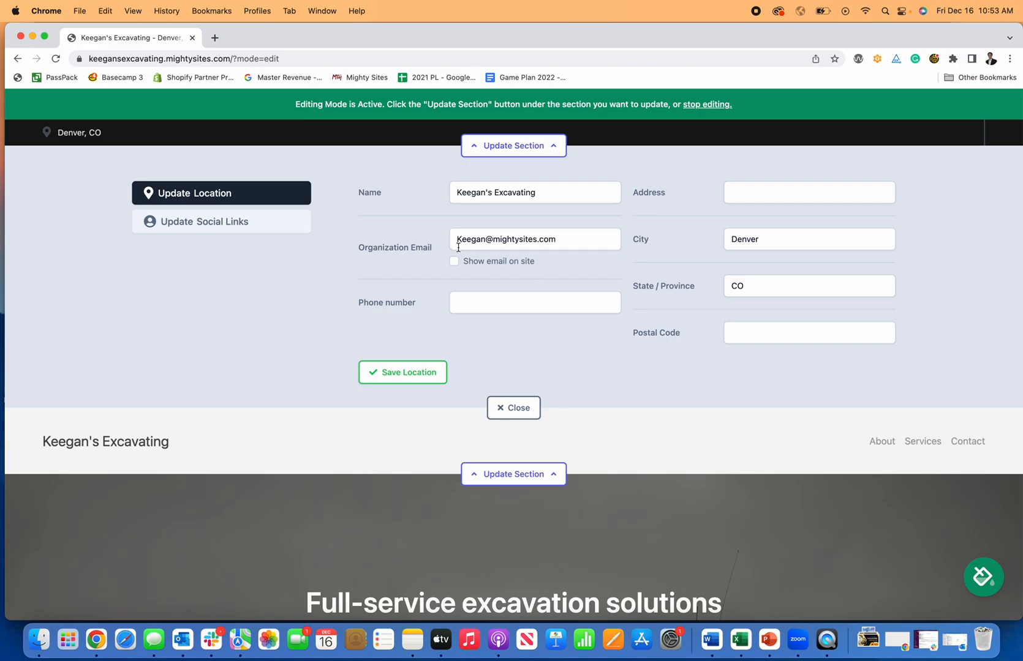
left_click(453, 262)
left_click(565, 295)
type("777-777-7777")
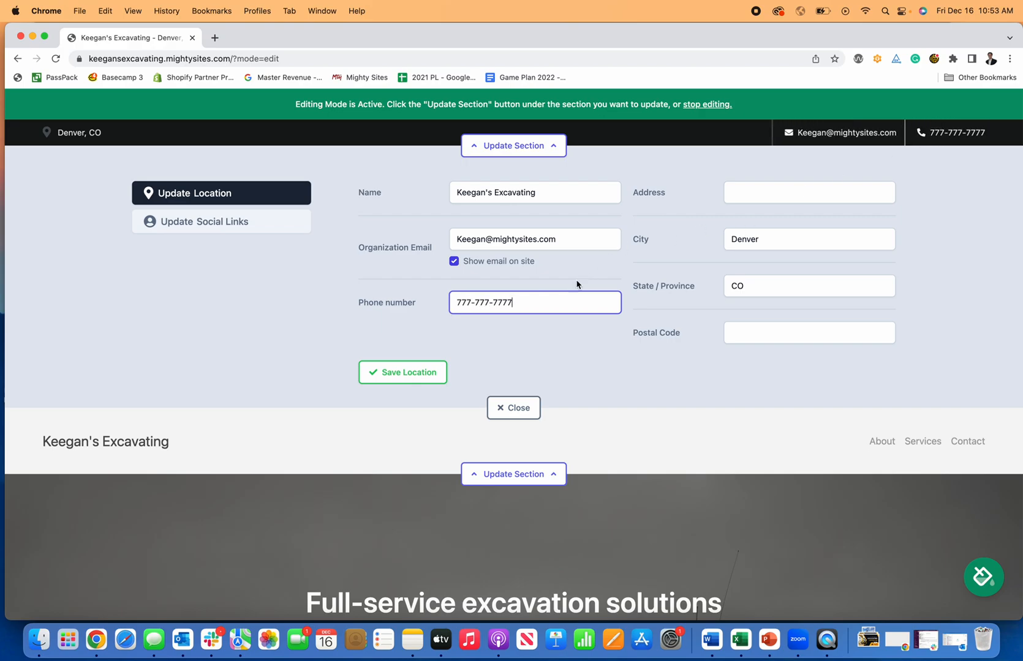
left_click(403, 372)
left_click(769, 186)
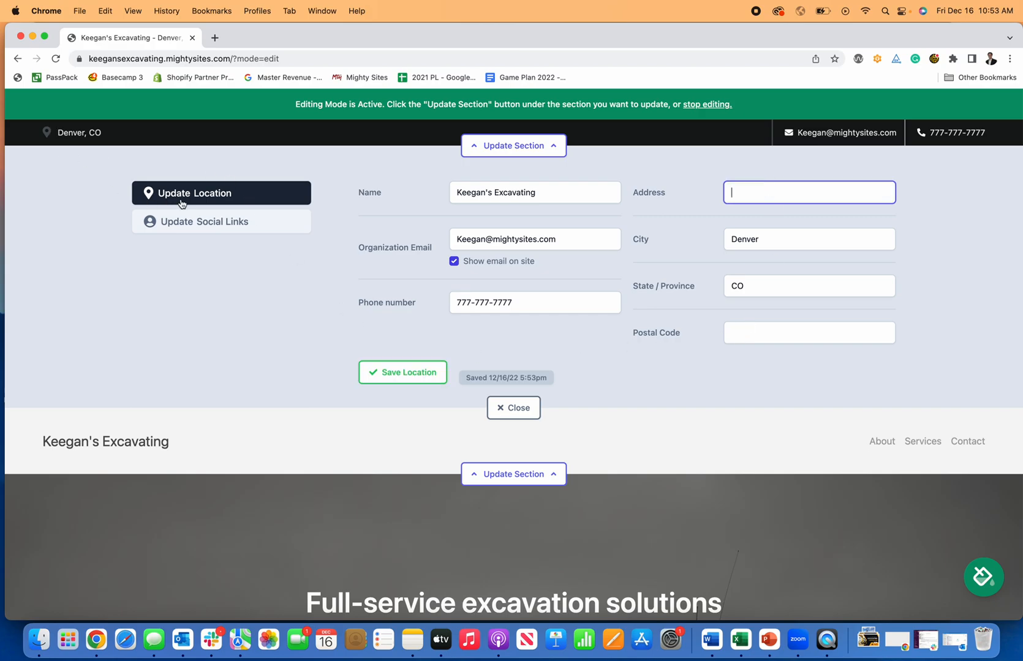
left_click(192, 224)
Save facebook.com/mightysites as the Facebook social link and close the top-bar editor.
left_click(683, 231)
type("facebook.com/mightysites")
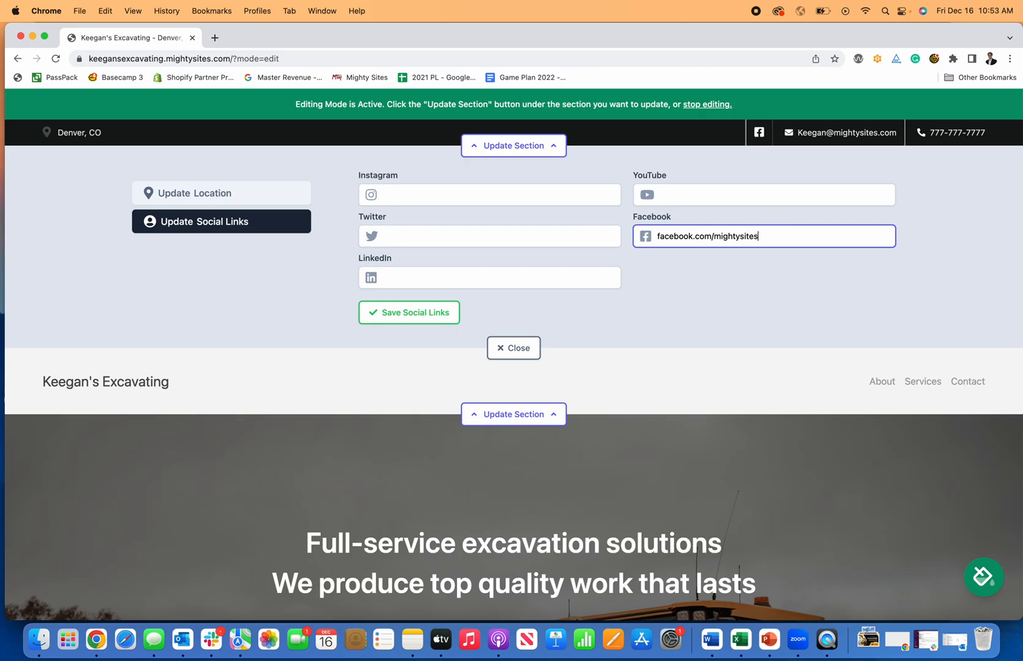
left_click(408, 312)
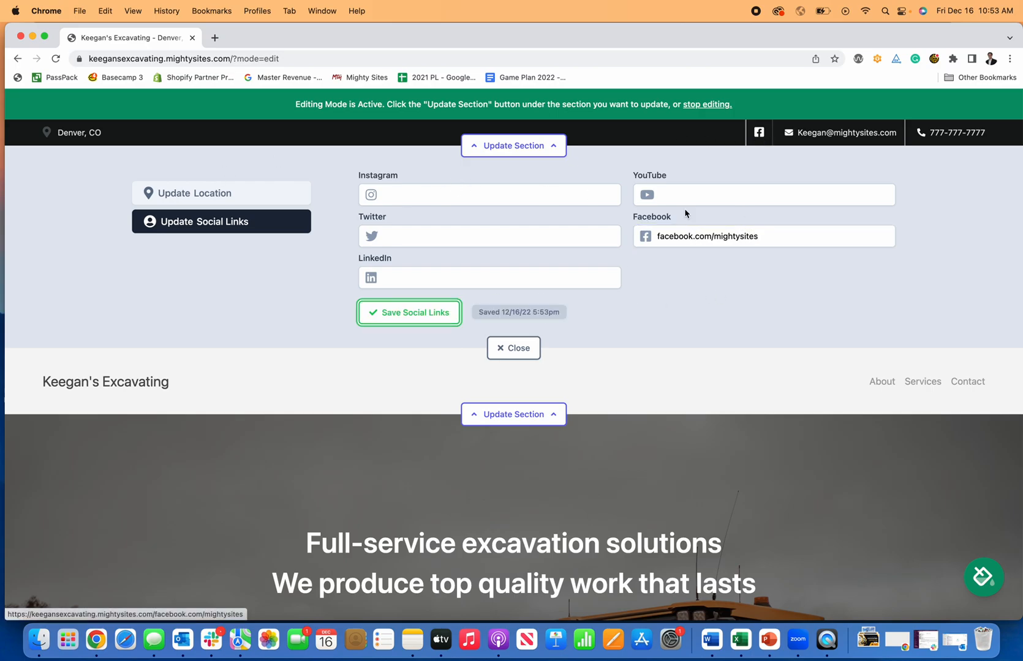
left_click(538, 341)
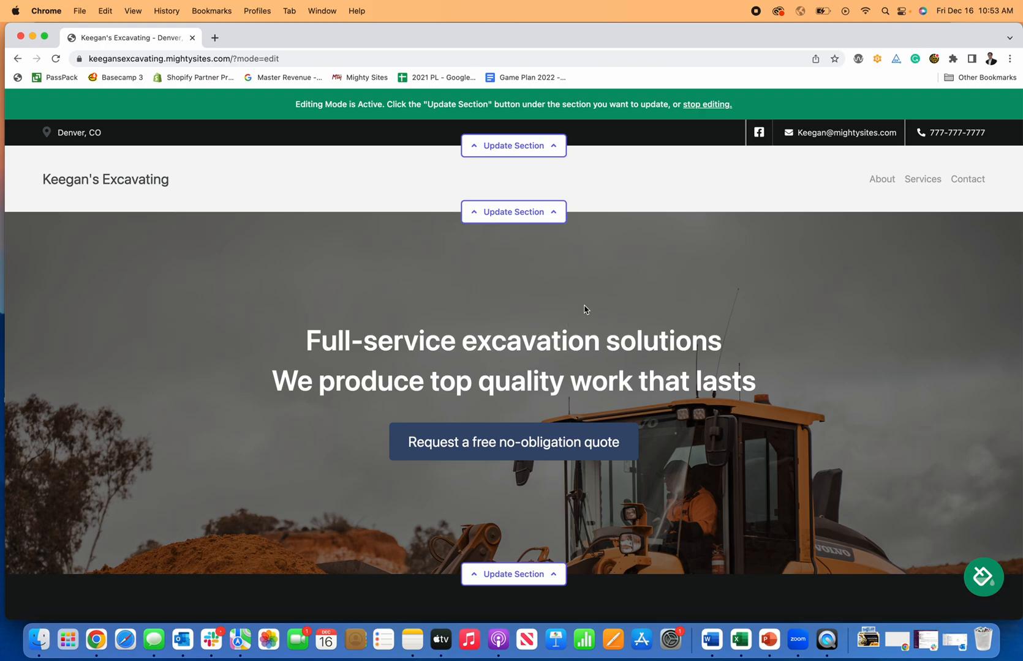
left_click(517, 215)
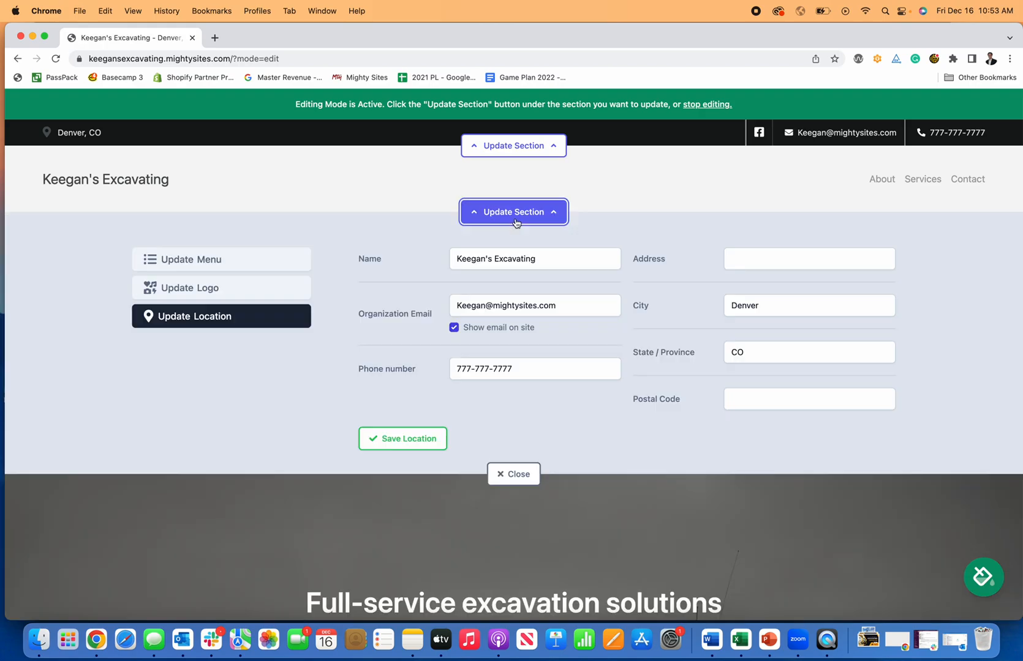
left_click(223, 270)
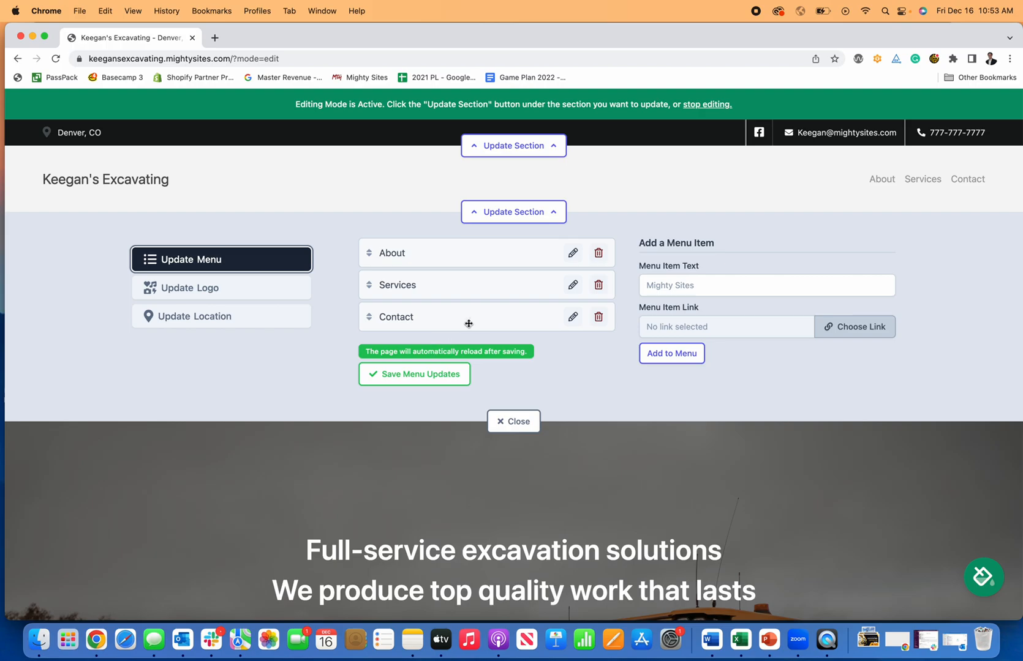
left_click(836, 326)
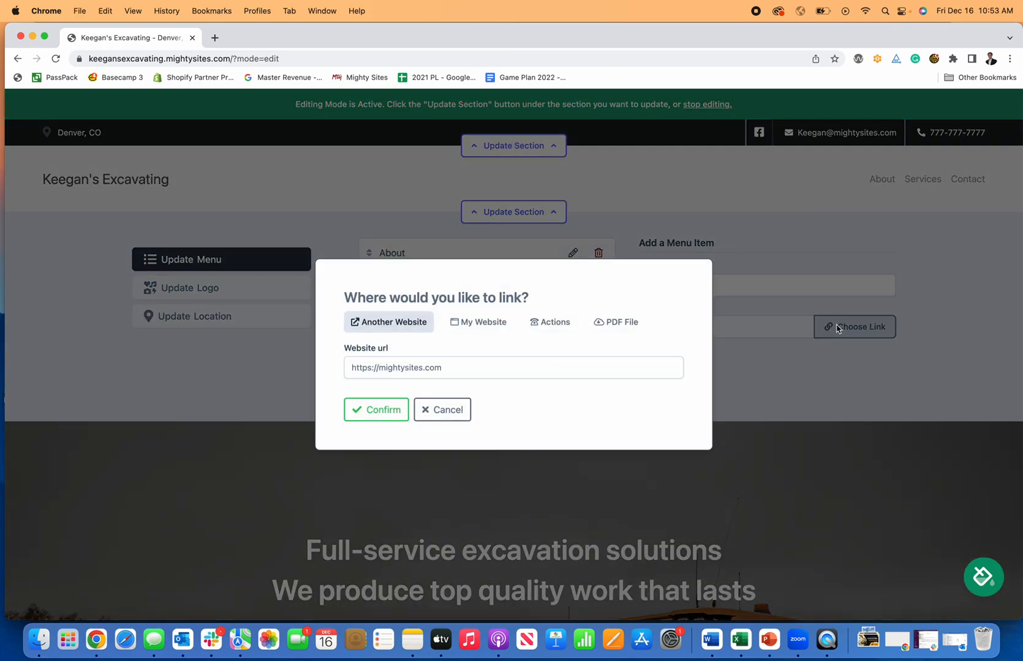
left_click(453, 325)
left_click(449, 370)
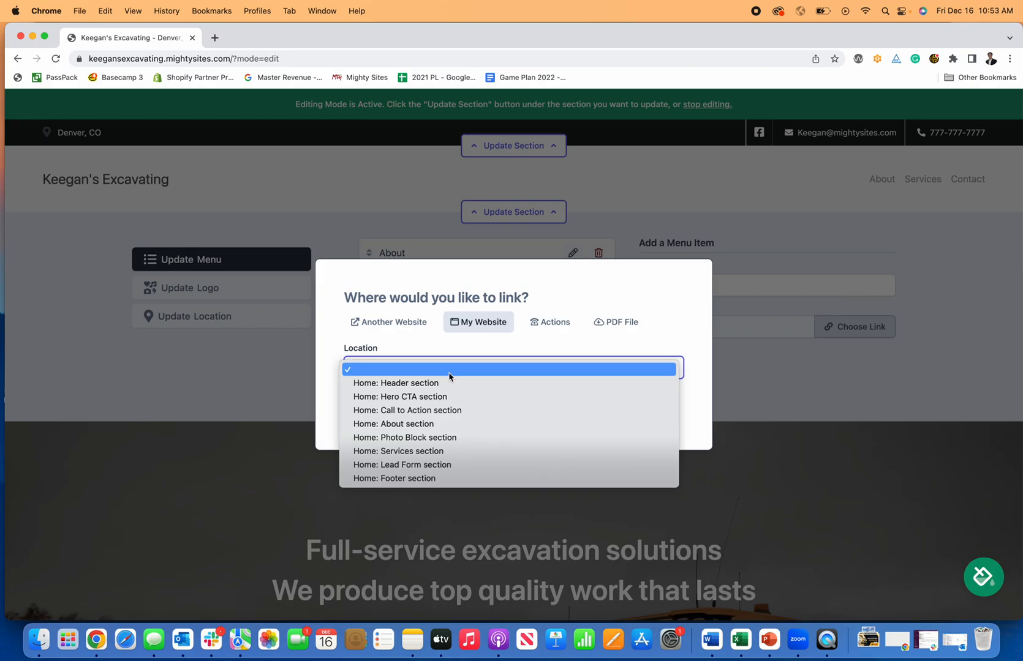
left_click(532, 324)
left_click(544, 324)
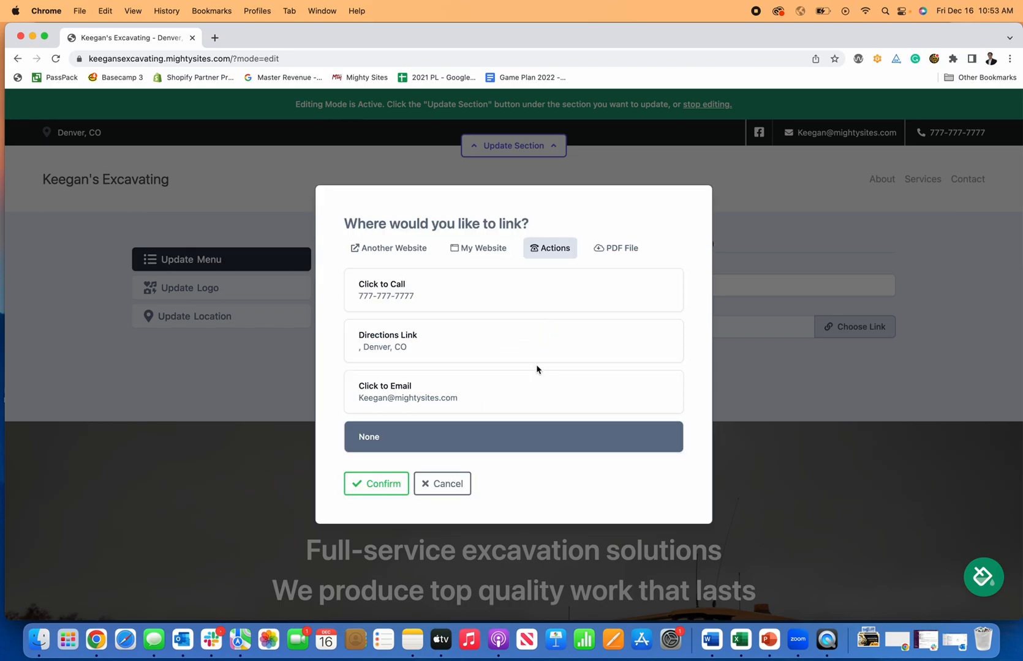
left_click(615, 249)
left_click(456, 411)
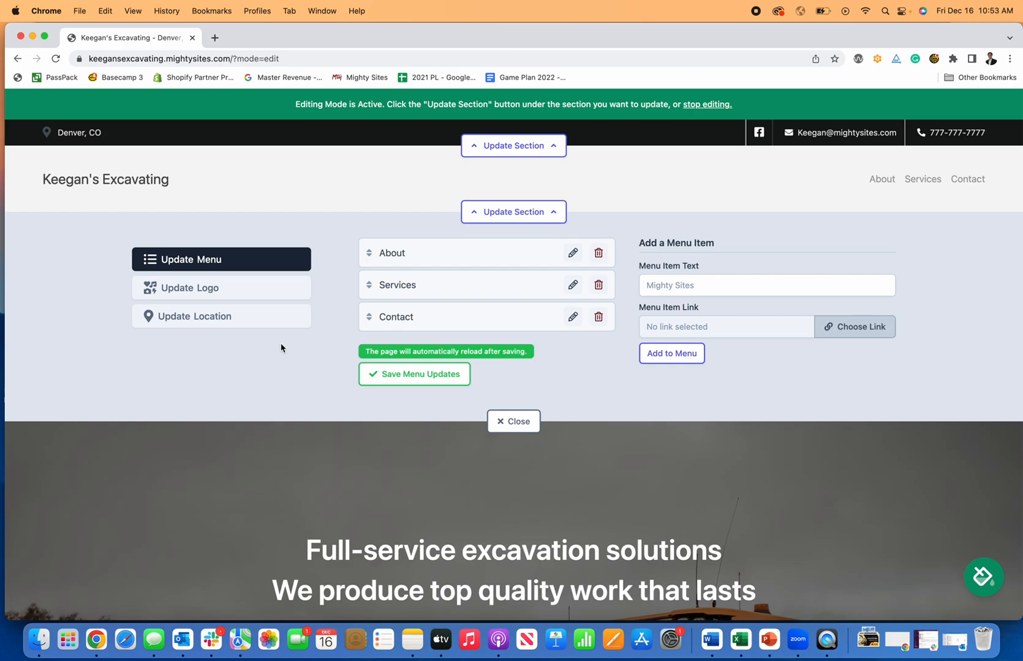
Upload Mighty Sites Logo YouTube.png, found by searching 'logo', and save it as the header logo.
left_click(253, 300)
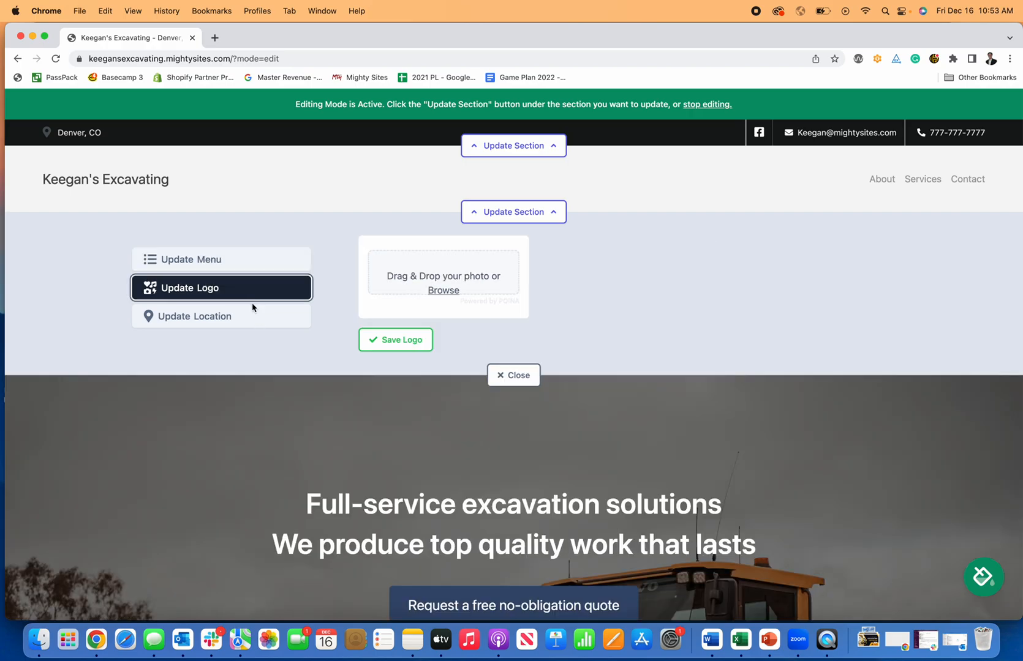
left_click(442, 291)
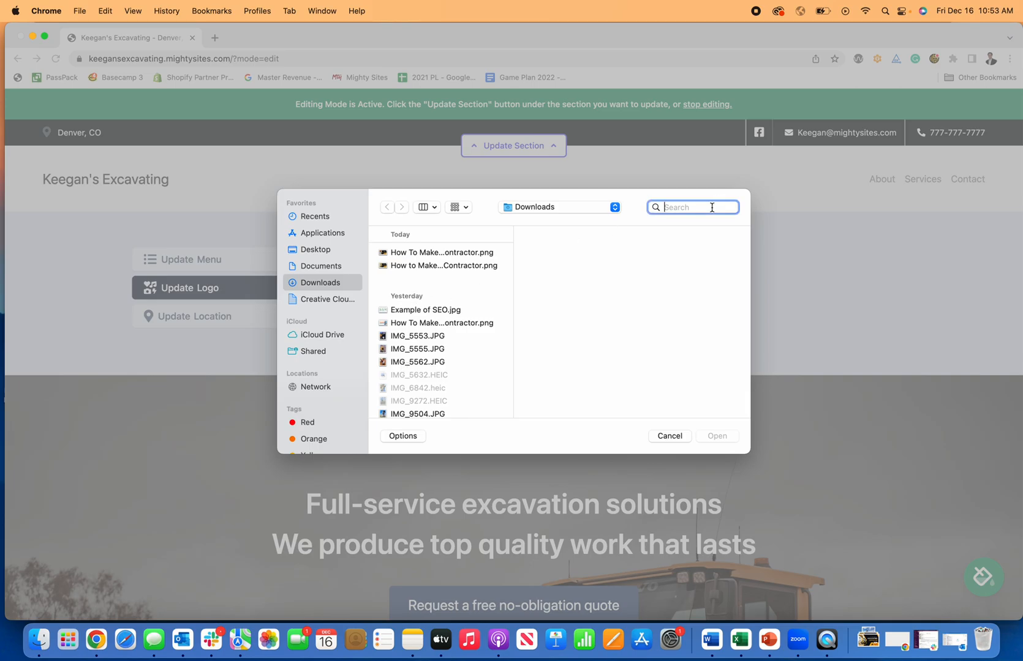
type("logo")
scroll(423, 325, "down", 15)
scroll(422, 305, "down", 10)
scroll(422, 305, "down", 3)
left_click(465, 369)
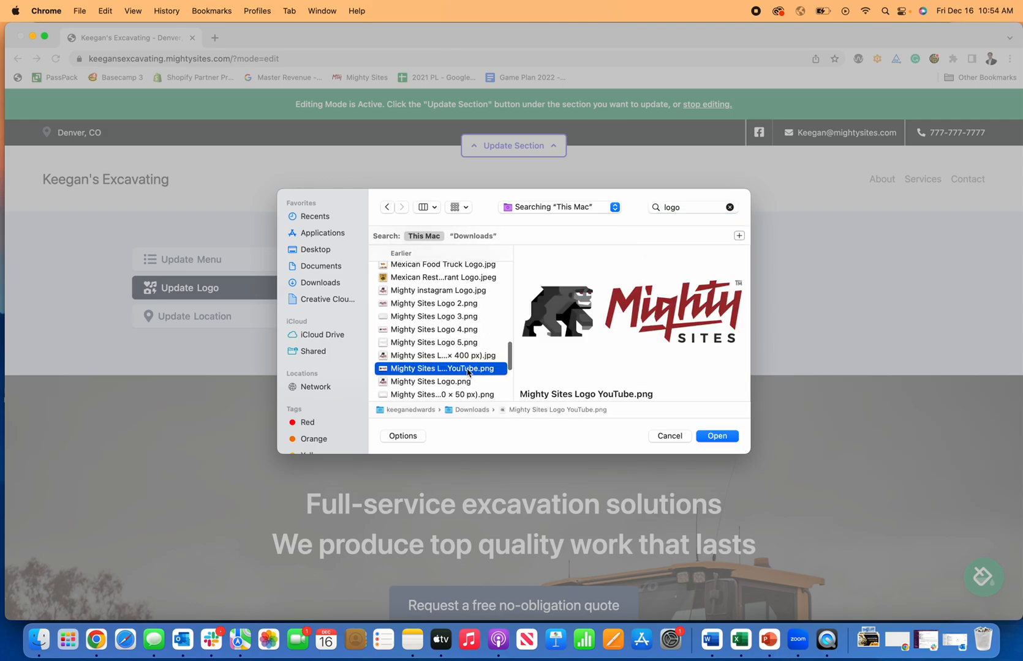
left_click(726, 437)
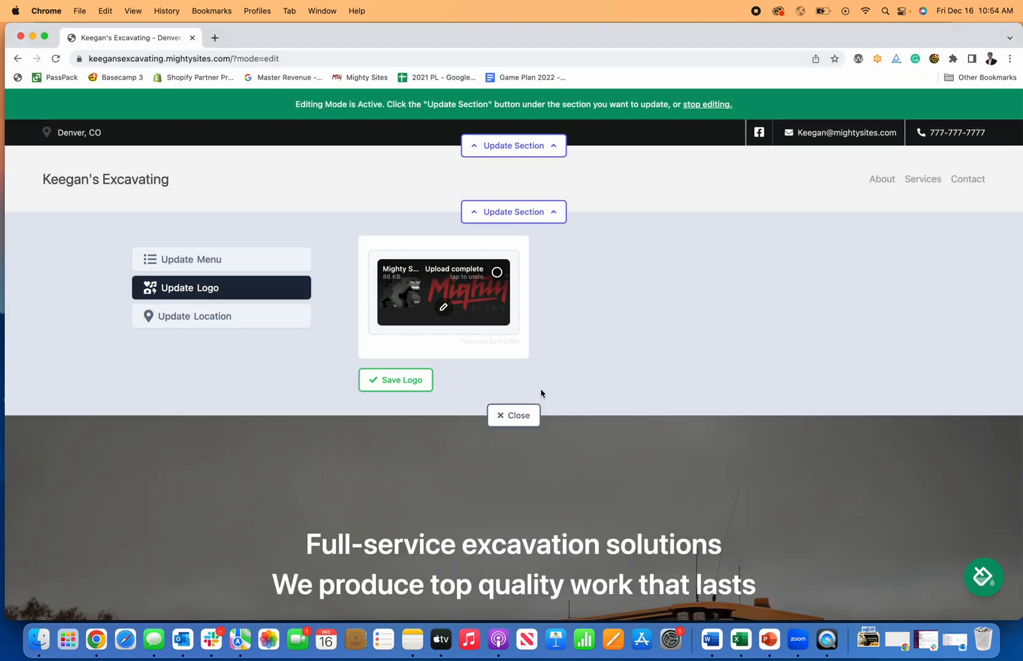
left_click(404, 383)
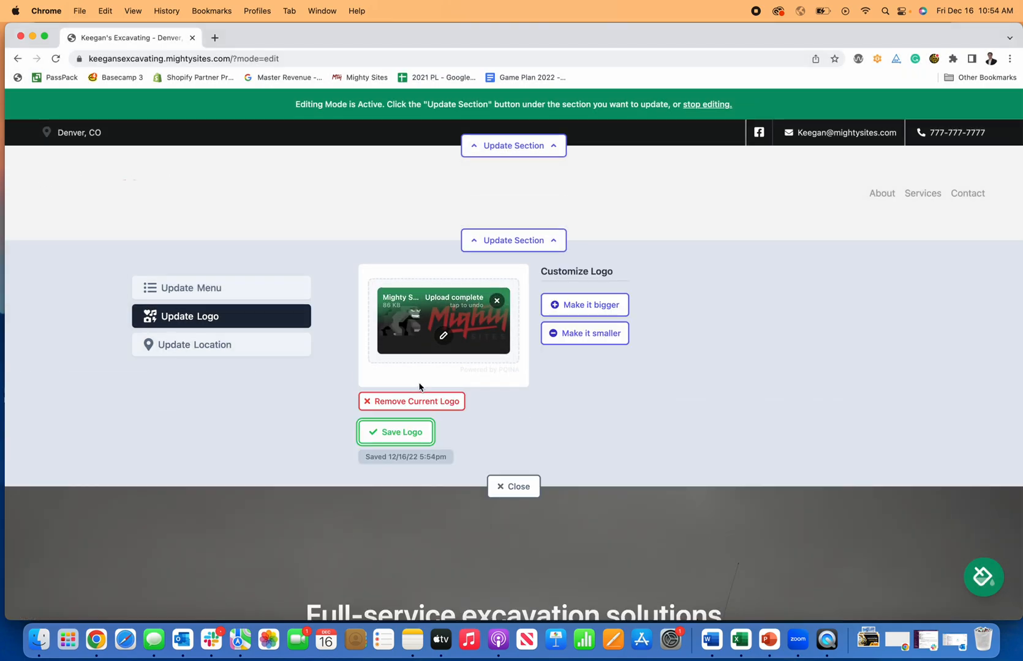
Enlarge the header logo two steps, shrink it one, and open it in the image editor.
left_click(599, 313)
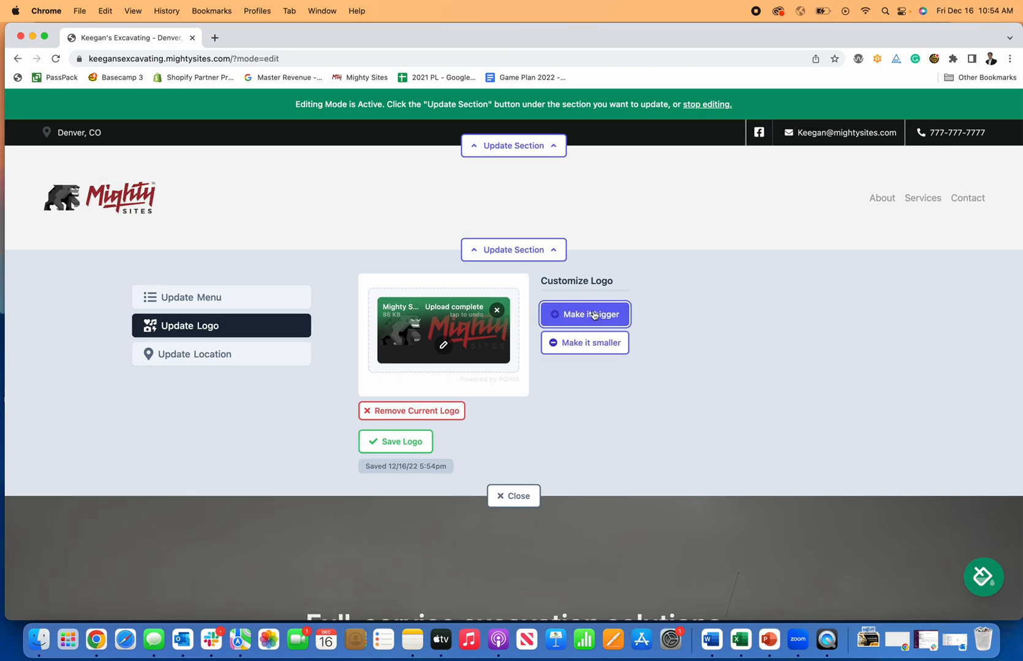
left_click(595, 325)
left_click(595, 357)
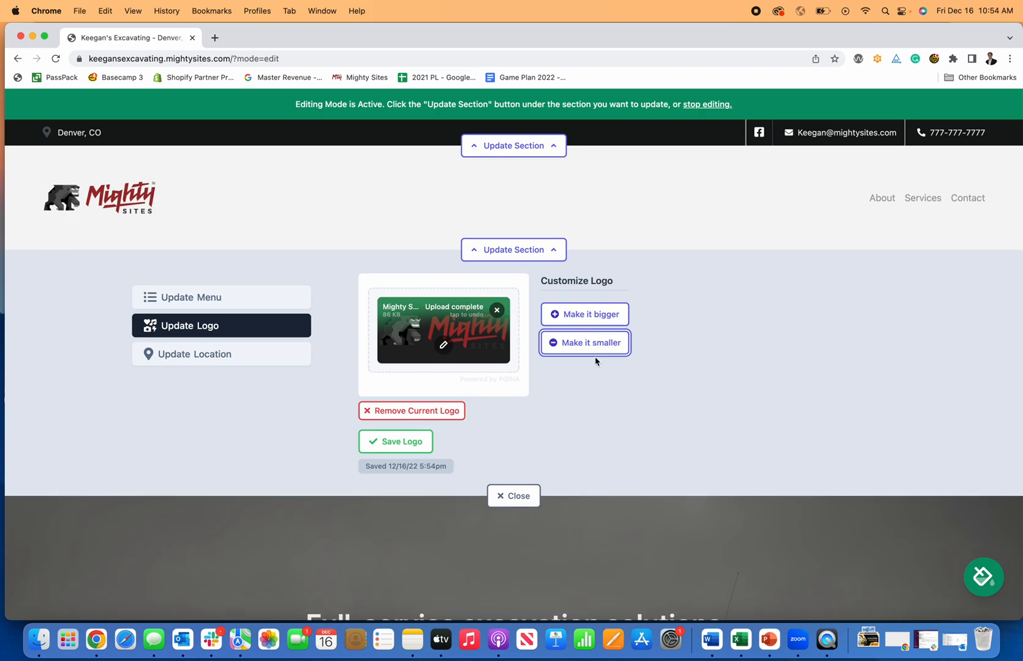
left_click(444, 346)
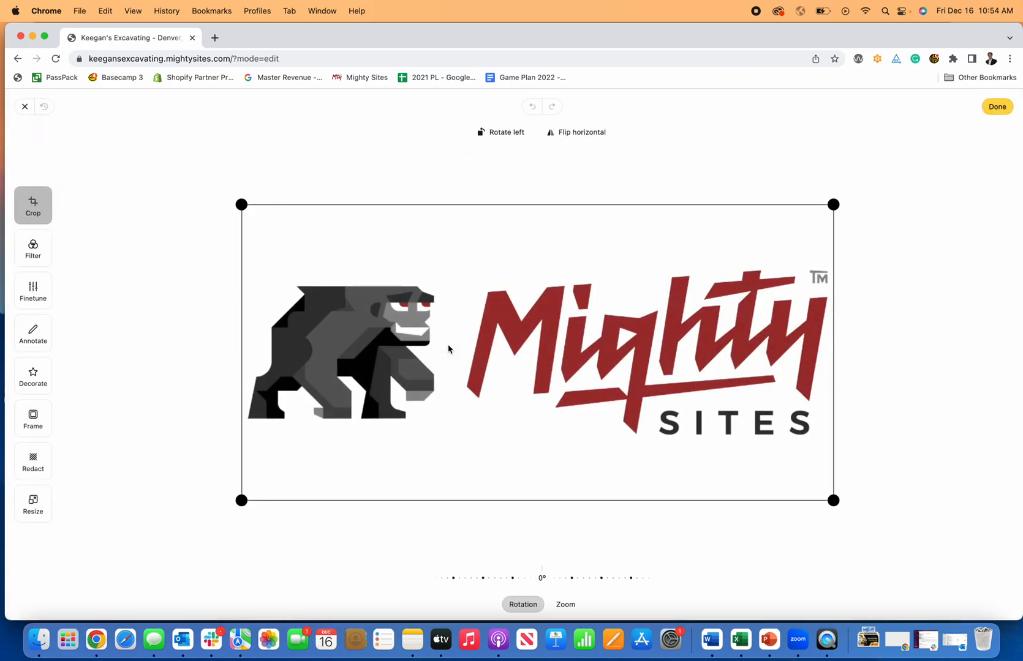
Look through the image editor's filter, annotate, fine-tune and frame options.
left_click(35, 248)
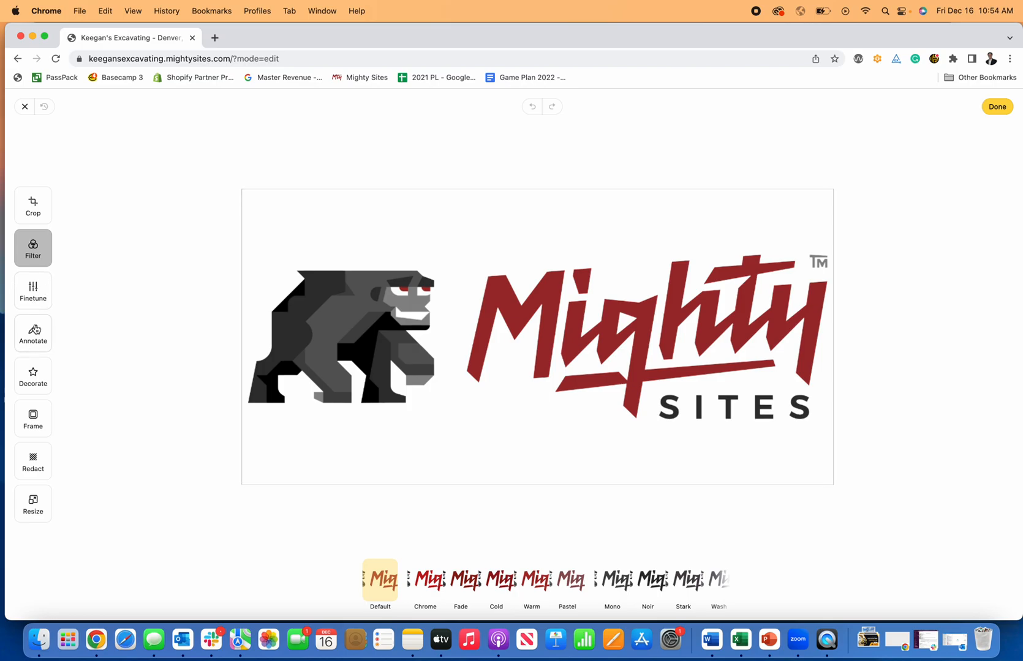
left_click(34, 329)
left_click(33, 290)
left_click(31, 418)
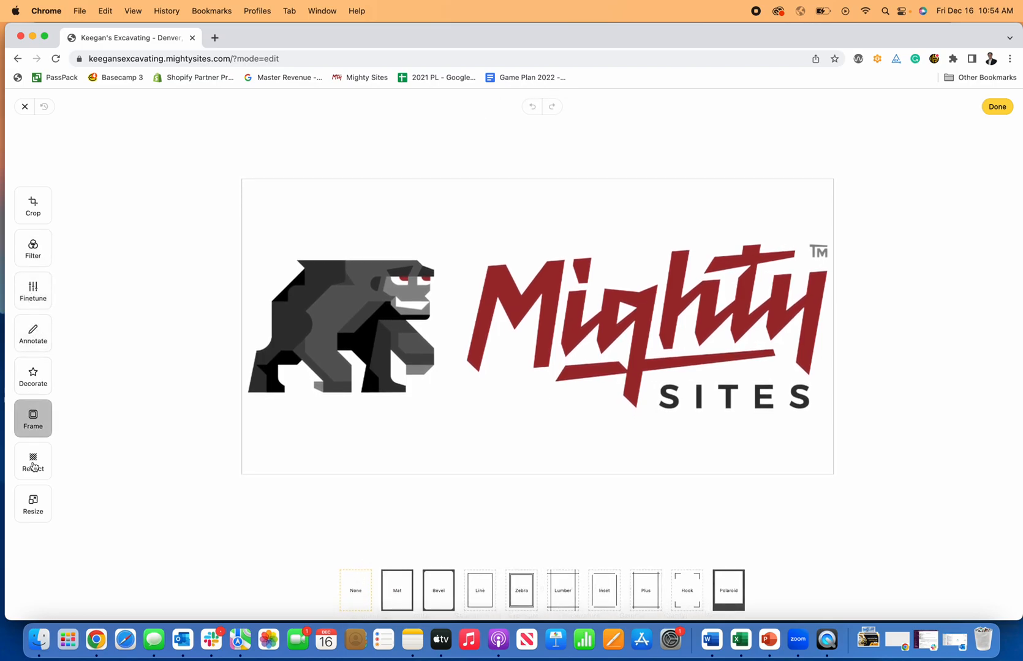
Crop the blank space from the logo's top and bottom, save it, and close the logo settings.
left_click(50, 213)
left_click_drag(241, 203, 243, 262)
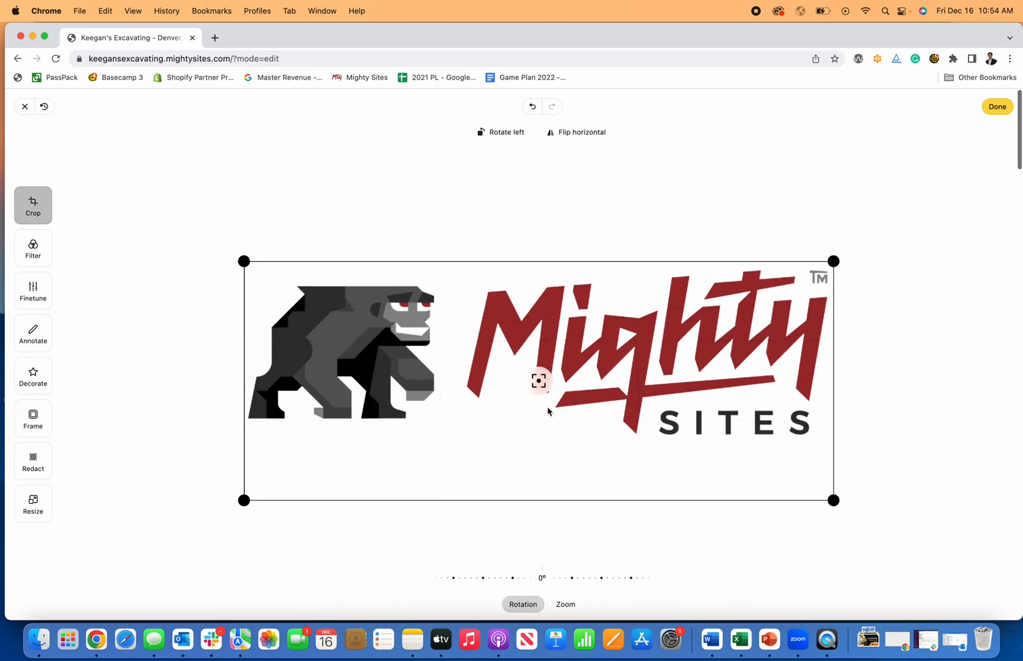
left_click_drag(833, 501, 834, 447)
left_click(997, 107)
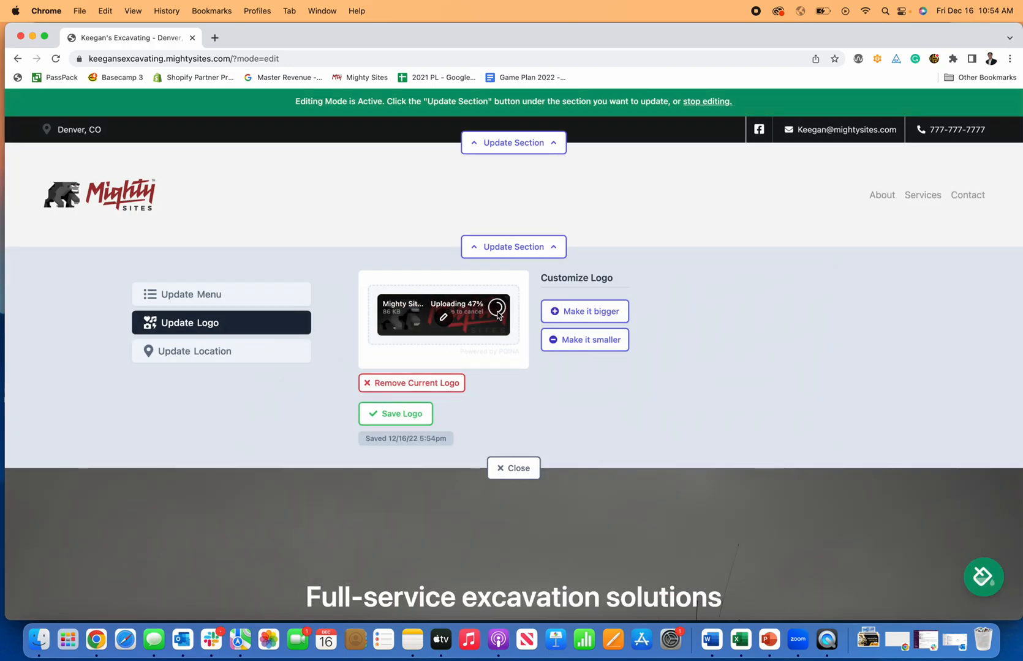
left_click(398, 414)
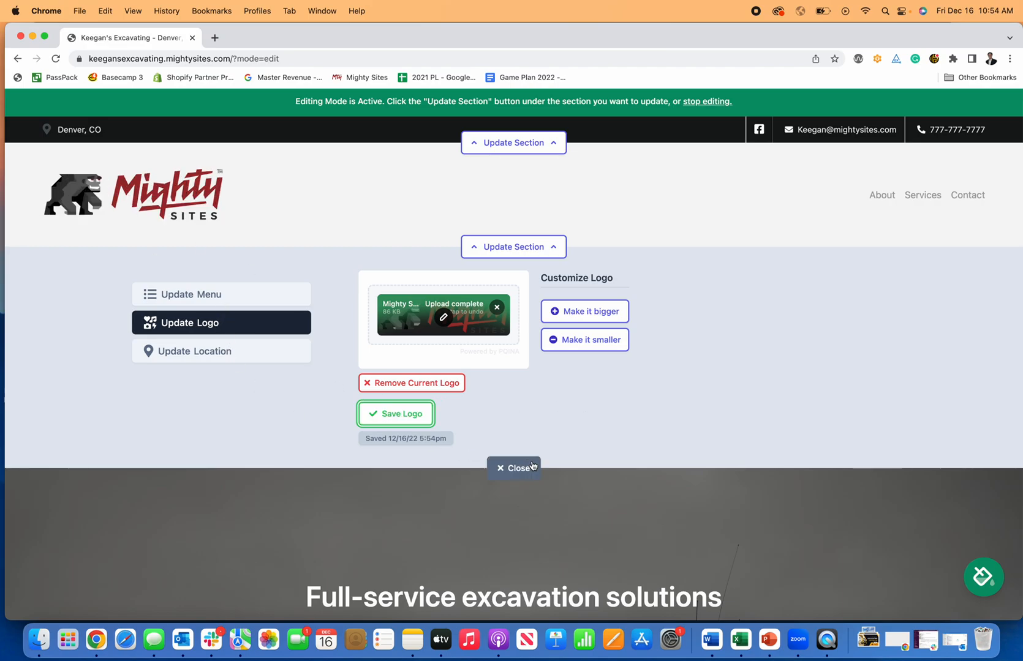
left_click(499, 468)
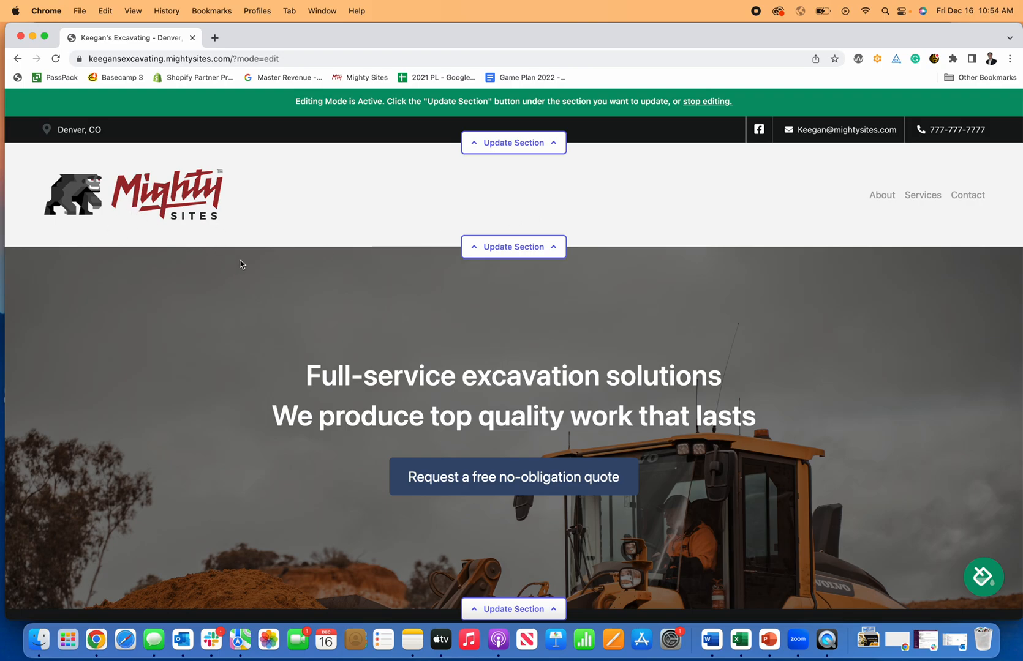
Replace 'excavation solutions' in the hero title with 'Excavating Contractor'.
scroll(445, 256, "down", 2)
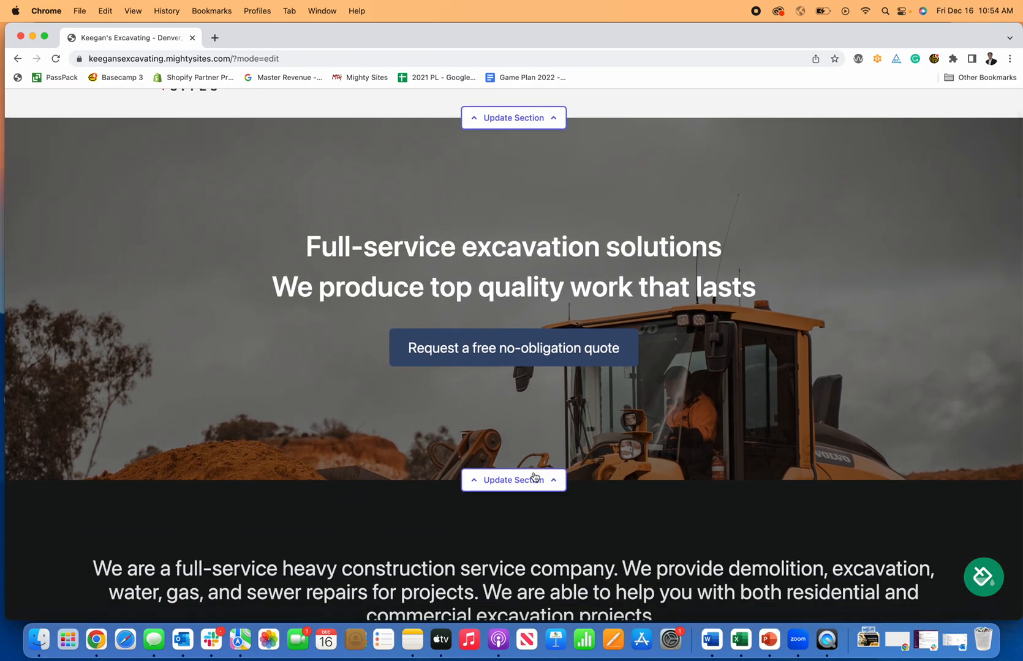
left_click(535, 481)
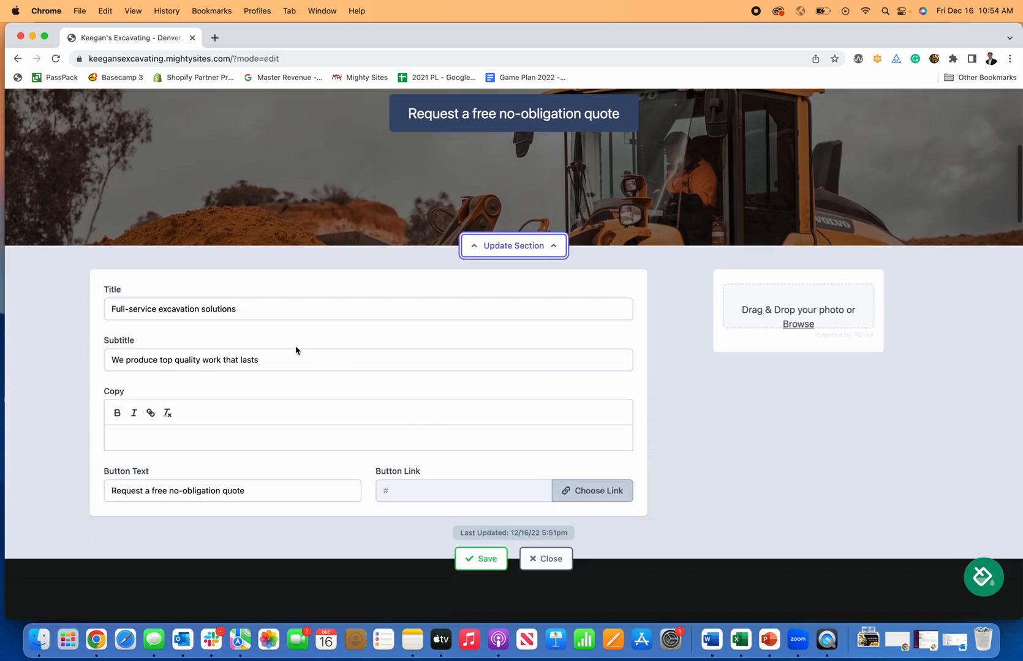
scroll(276, 342, "up", 1)
scroll(254, 335, "up", 1)
left_click(252, 412)
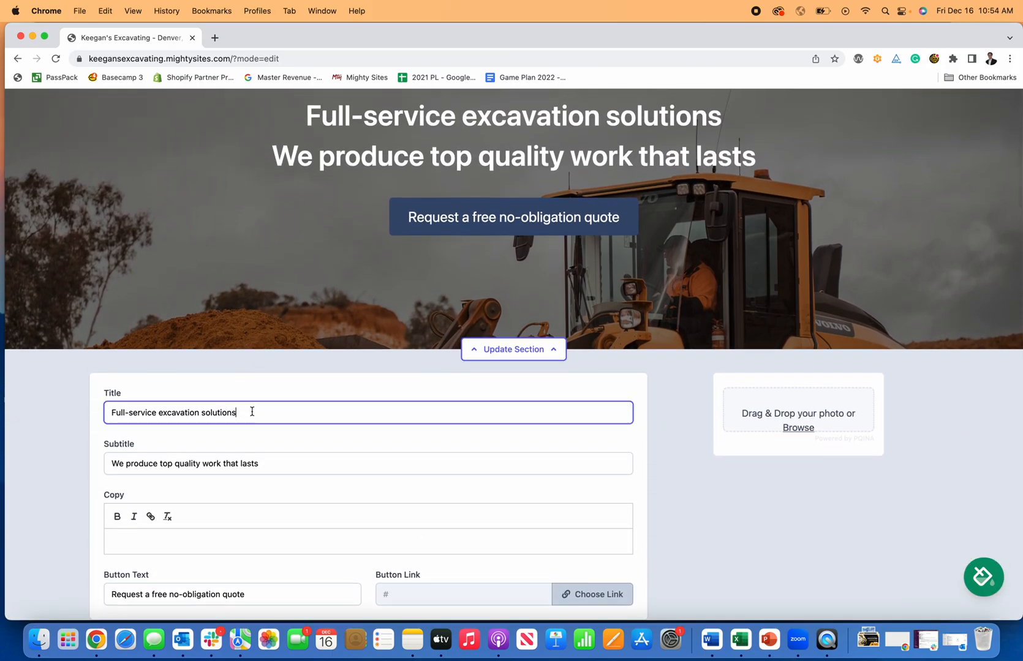
left_click_drag(252, 412, 158, 410)
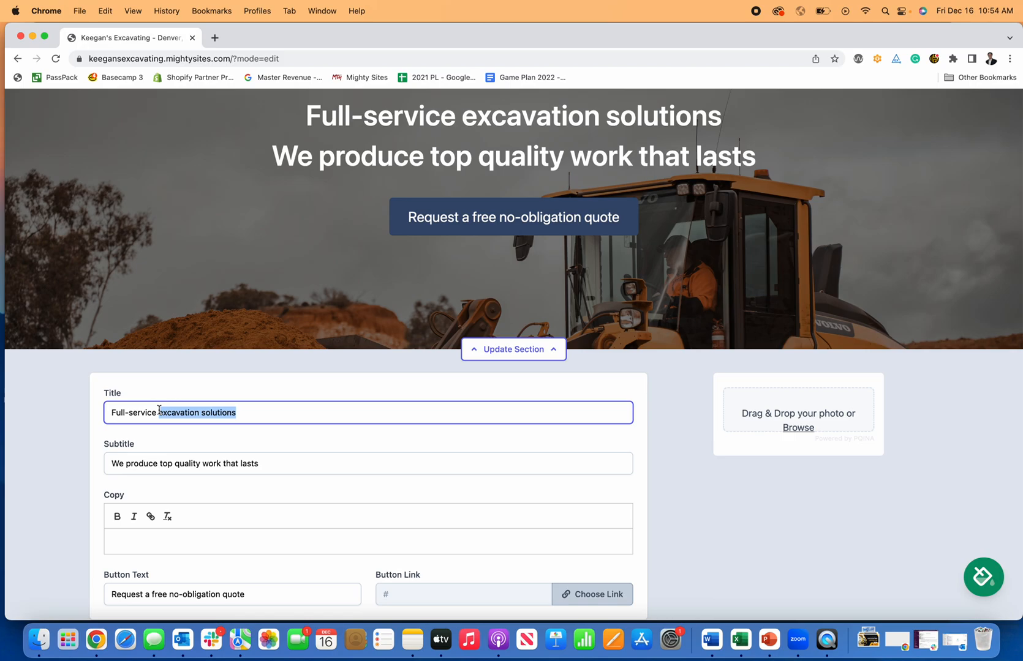
type("Exc")
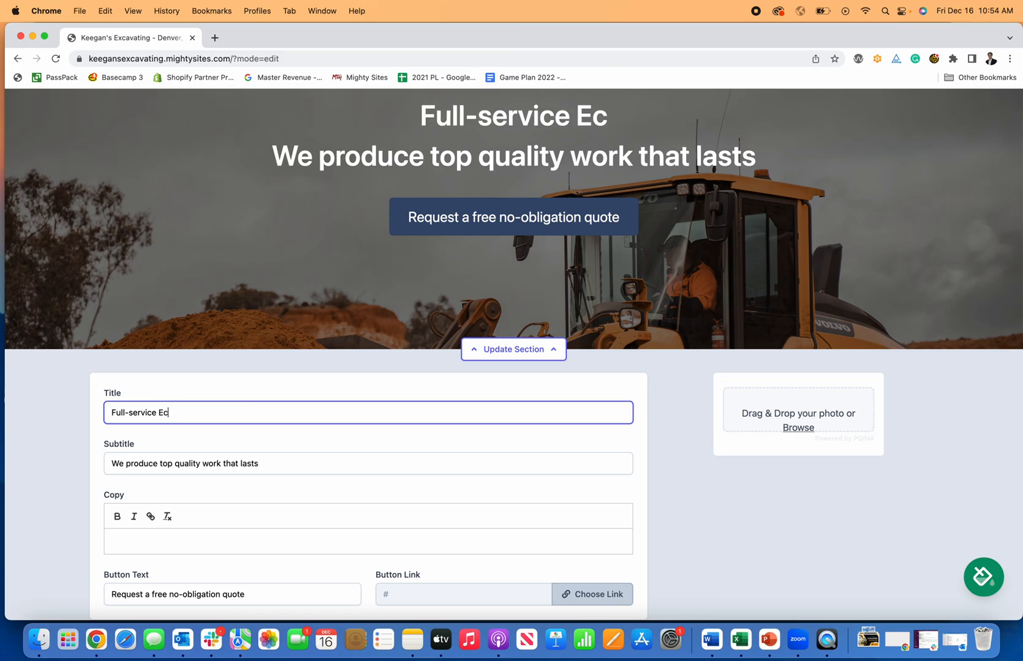
type("avating Cont")
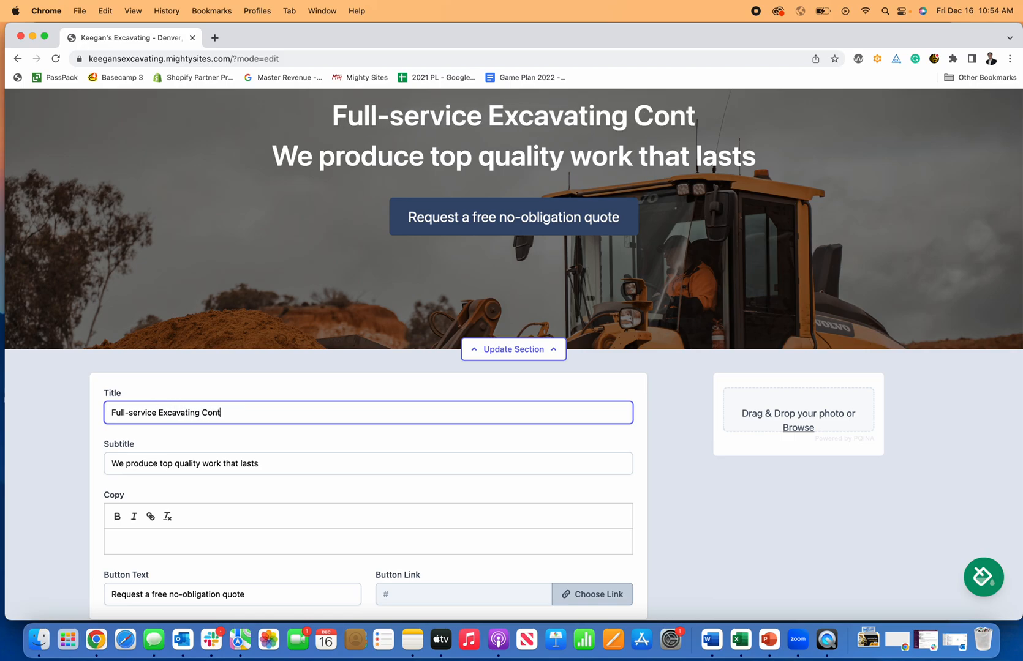
type("ractor")
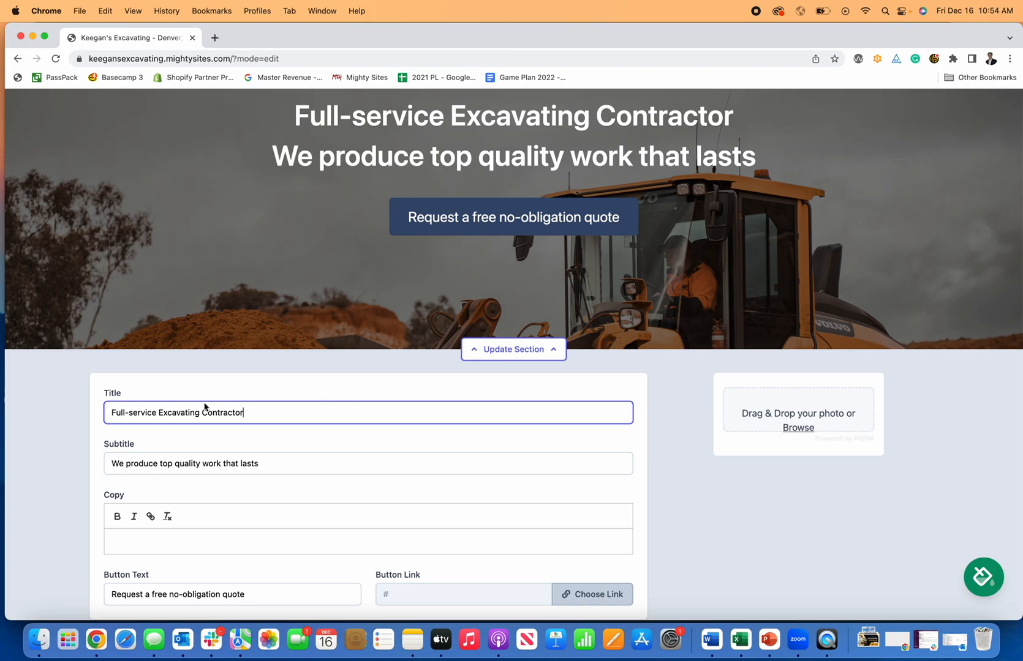
Set the hero subtitle to 'Top quality work that lasts' and the button to 'Request A FREE Quote'.
left_click(283, 466)
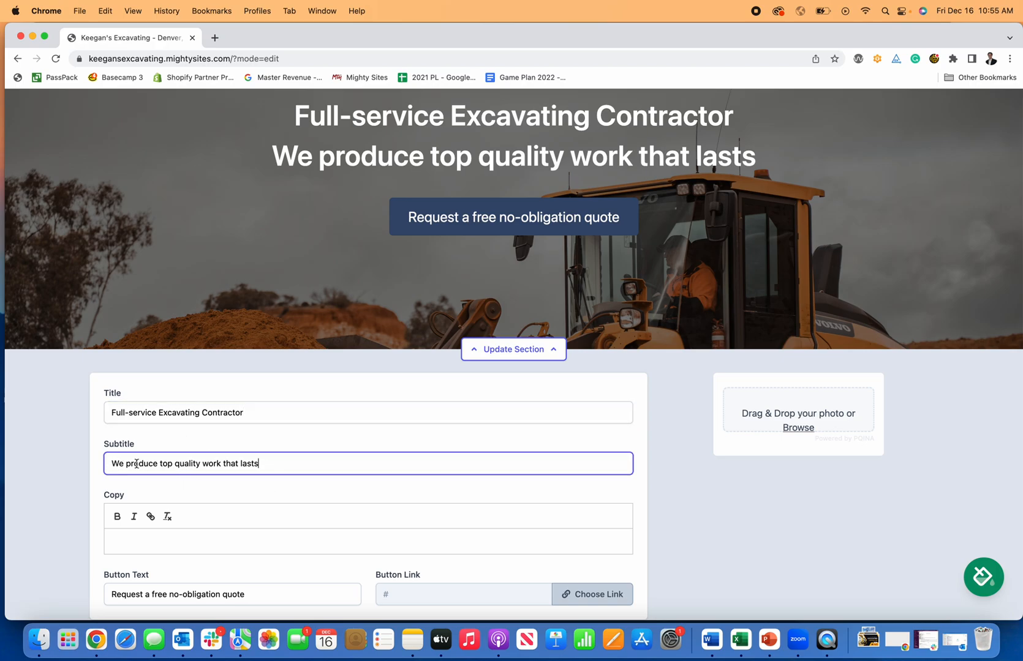
type("T")
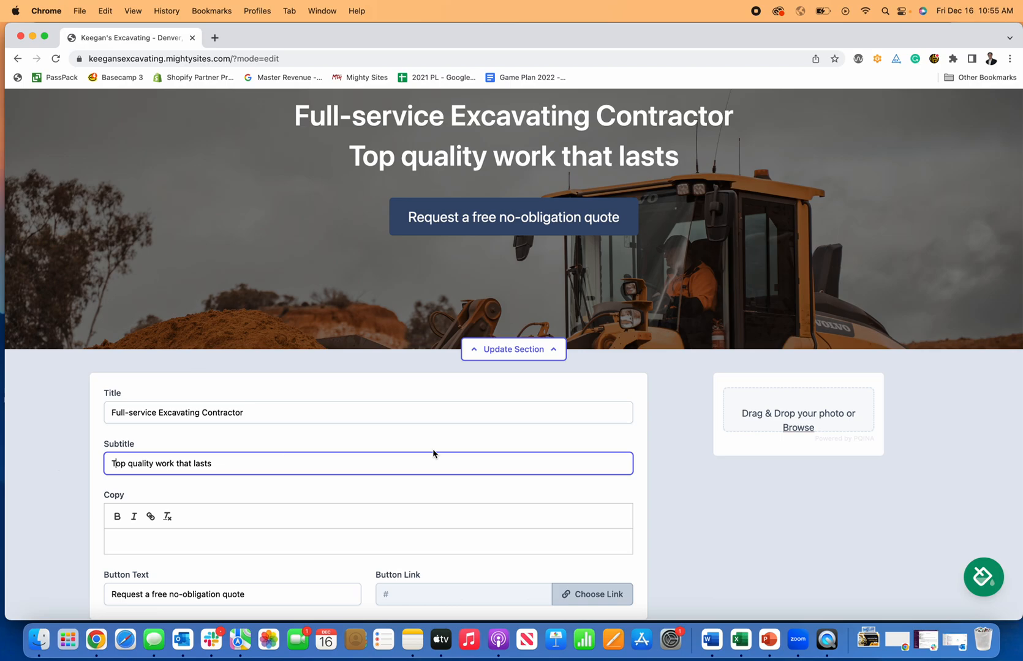
left_click(649, 454)
scroll(475, 480, "down", 3)
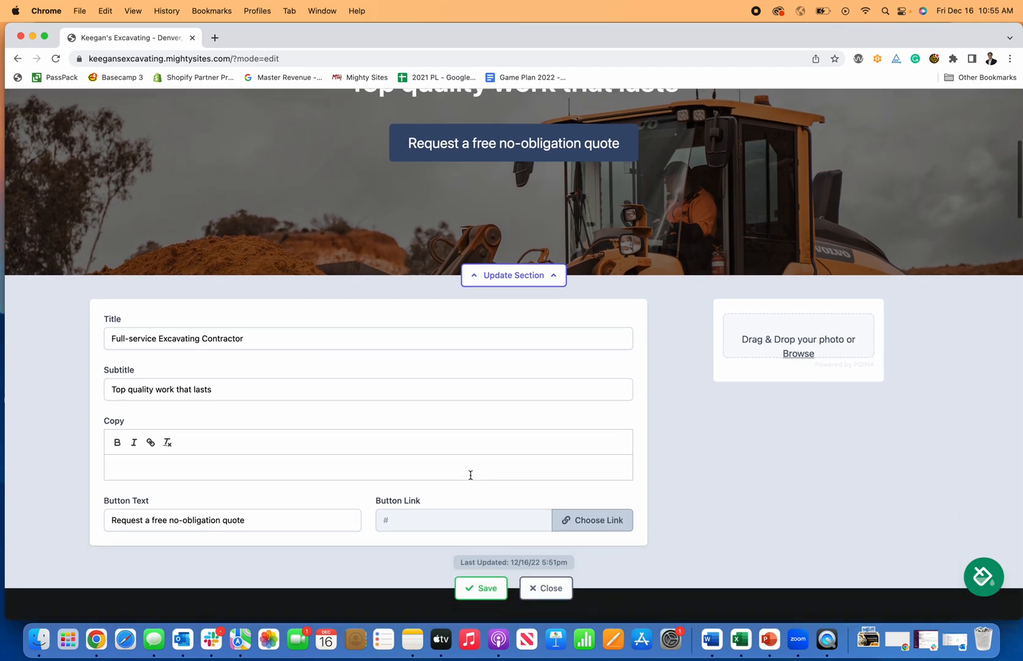
scroll(421, 414, "up", 2)
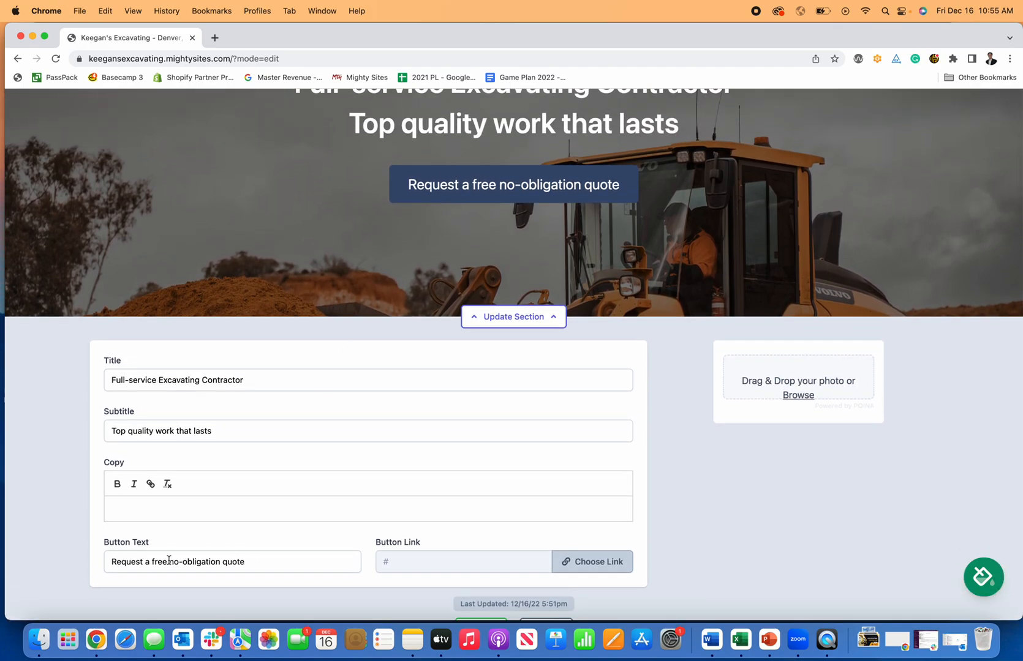
left_click_drag(244, 563, 141, 565)
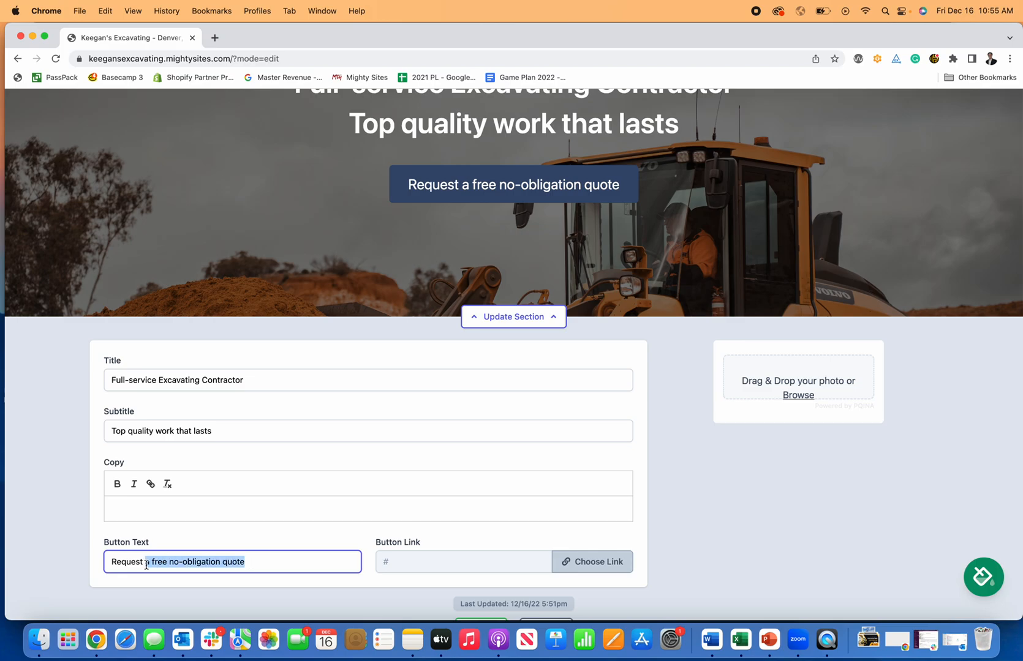
type("A Fr")
key("BackSpace")
type("REE Quote")
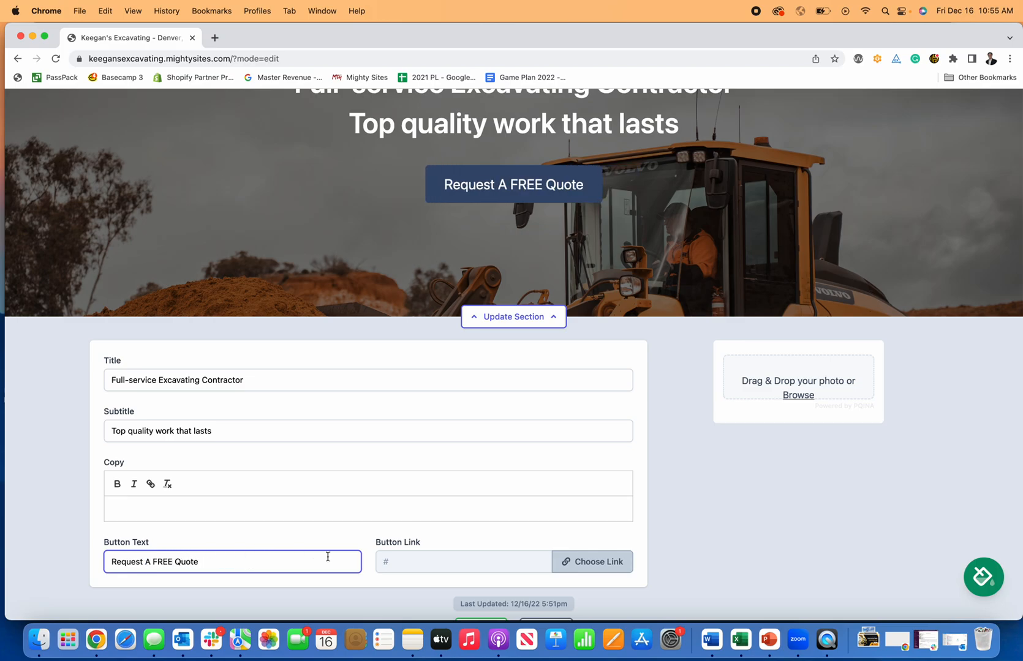
Link the Request A FREE Quote button to the Home: Lead Form section.
left_click(585, 561)
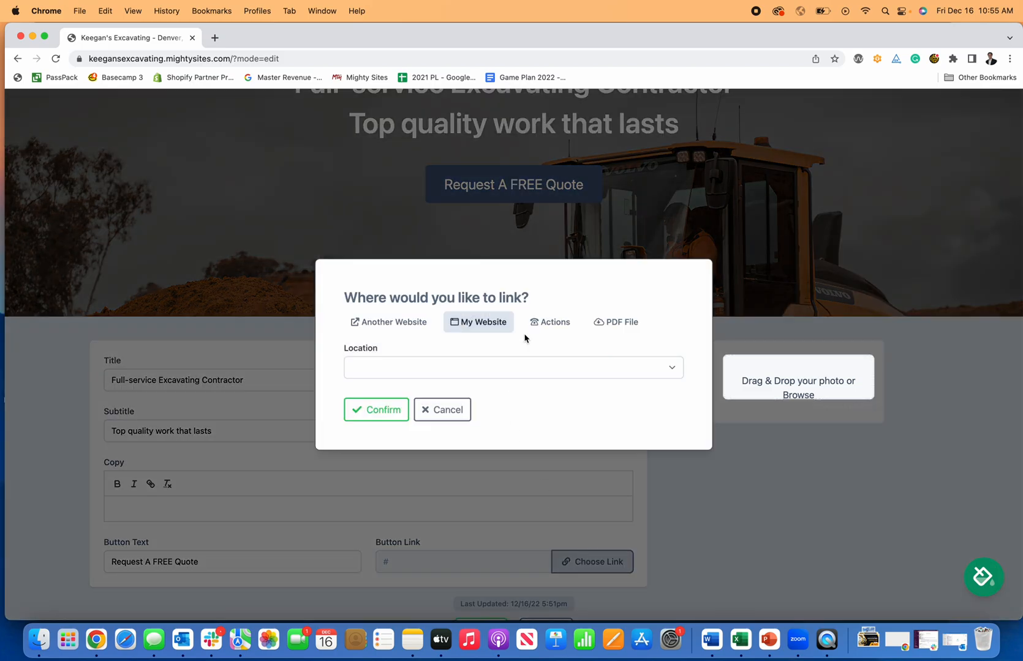
left_click(535, 322)
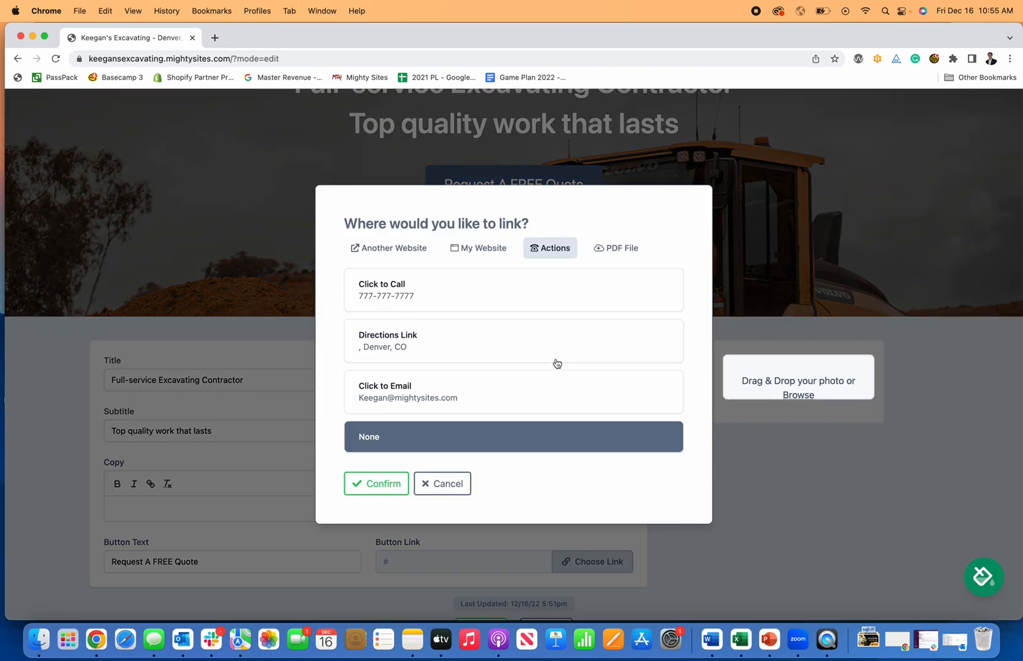
left_click(395, 308)
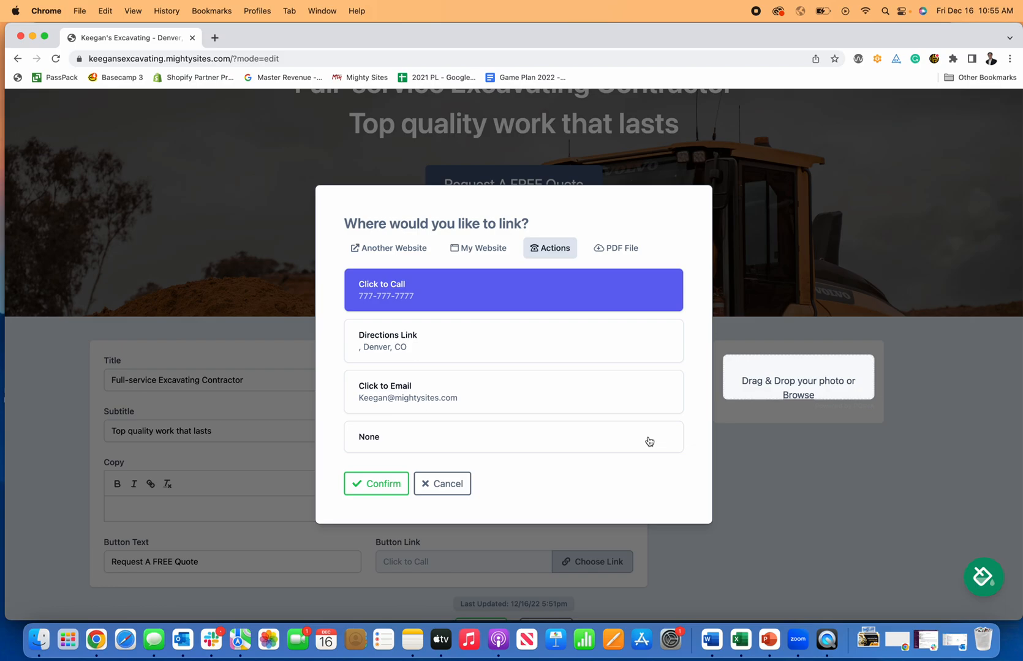
left_click(495, 256)
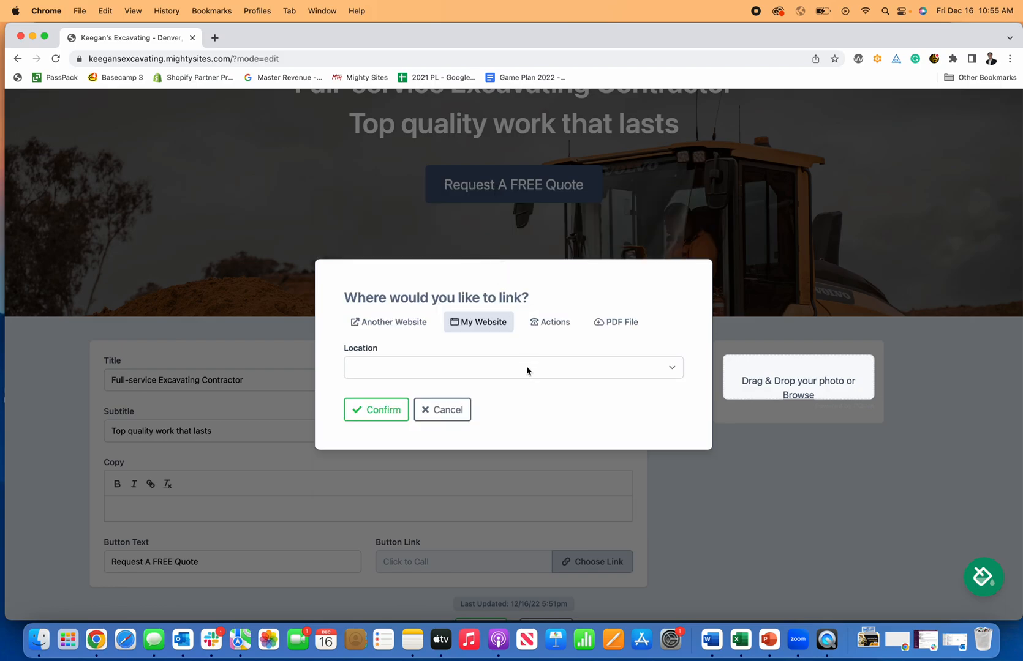
left_click(500, 368)
left_click(429, 465)
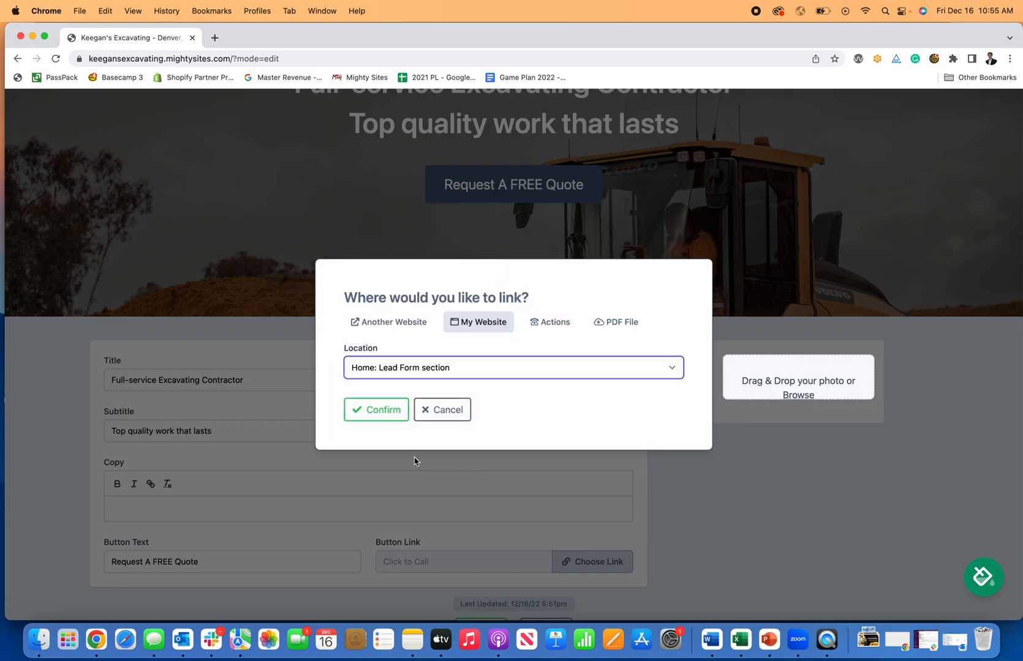
left_click(385, 416)
Save the hero section and test that the button jumps to the Get In Touch form.
scroll(530, 501, "down", 2)
left_click(482, 565)
left_click(518, 251)
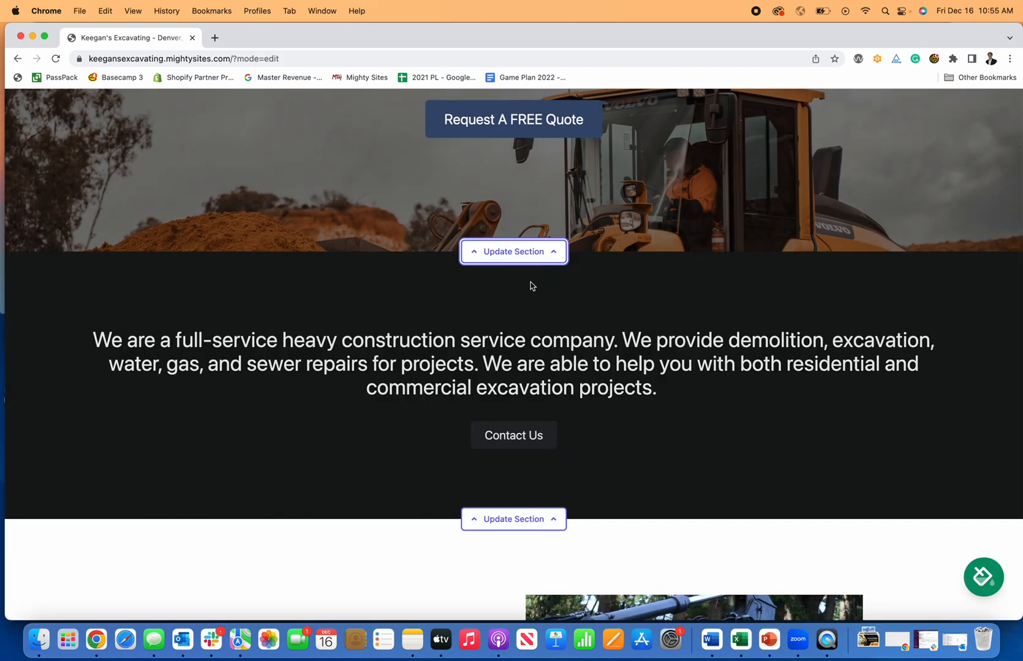
scroll(530, 288, "up", 3)
scroll(528, 297, "up", 4)
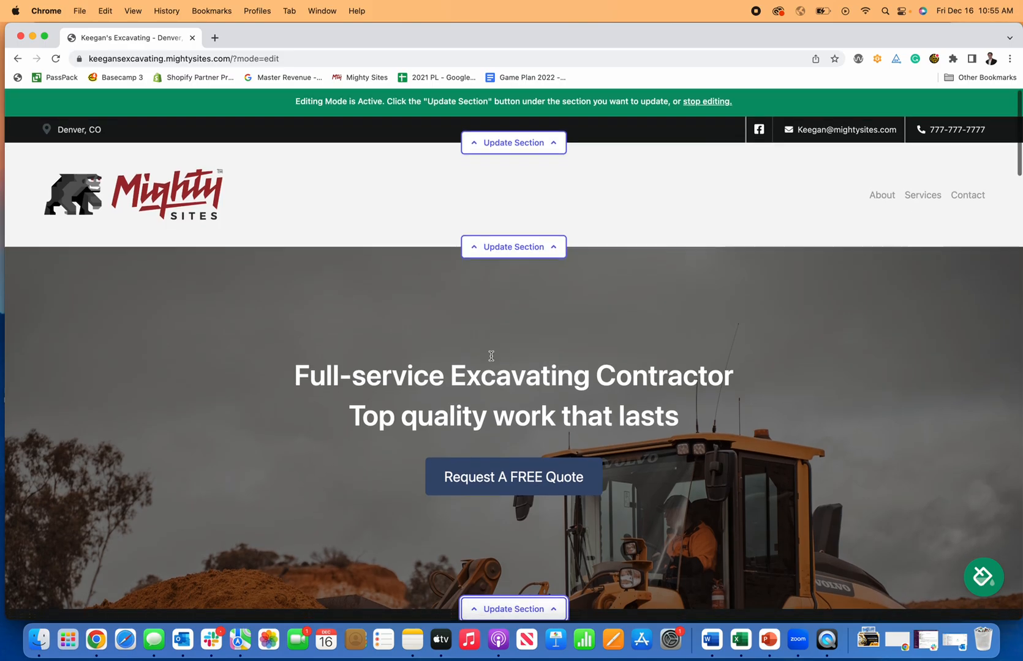
scroll(526, 393, "down", 2)
left_click(526, 392)
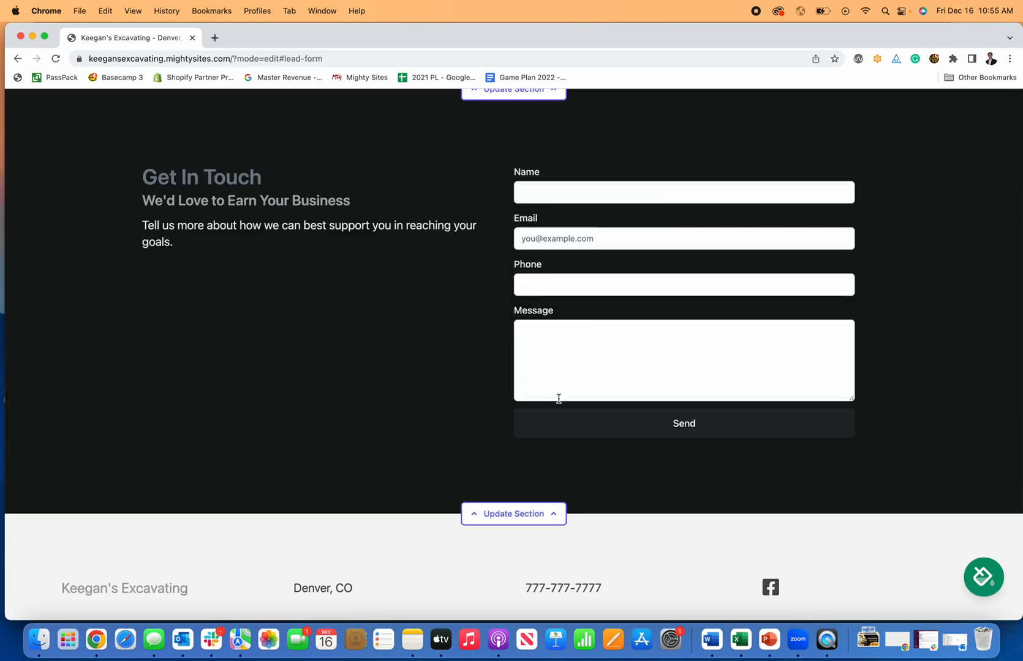
In the intro section editor, change the Contact Us button's link from #contact to Click to Call.
scroll(575, 387, "up", 5)
scroll(575, 387, "up", 10)
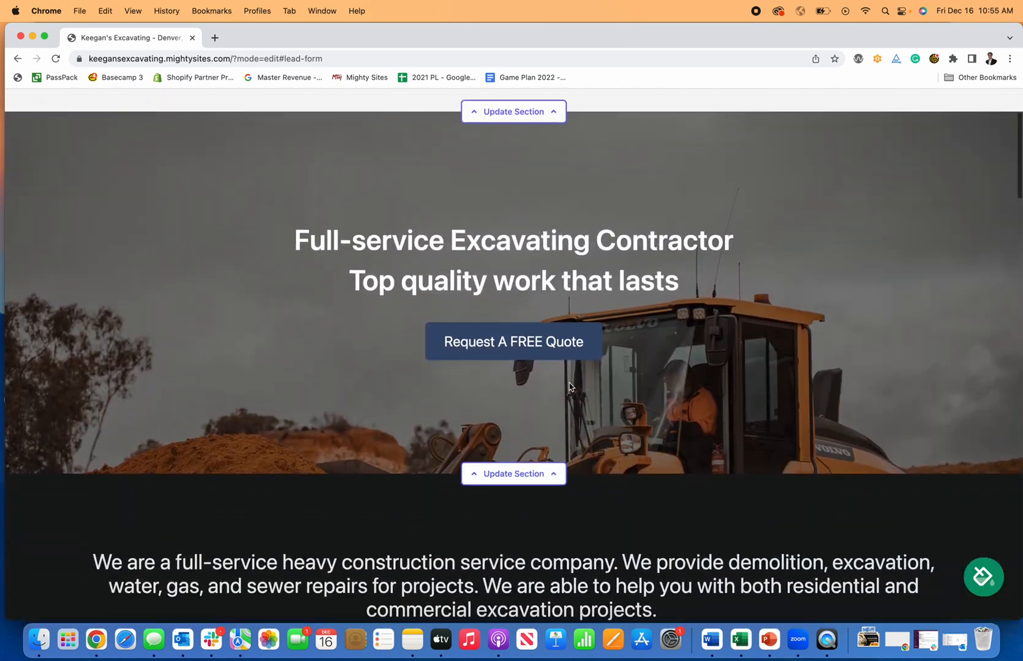
scroll(570, 386, "down", 7)
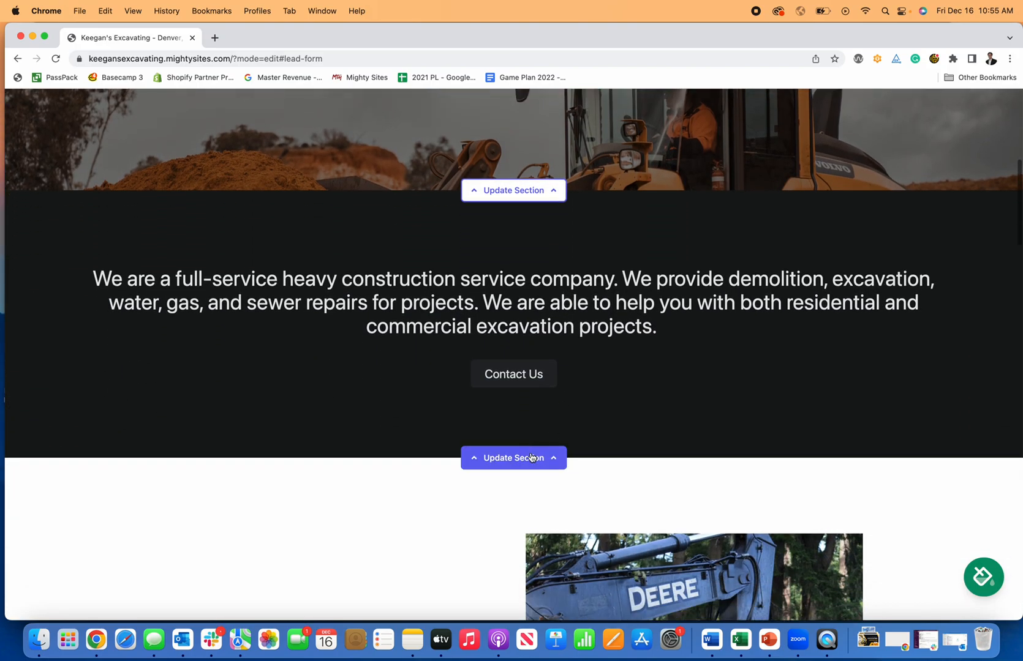
left_click(531, 456)
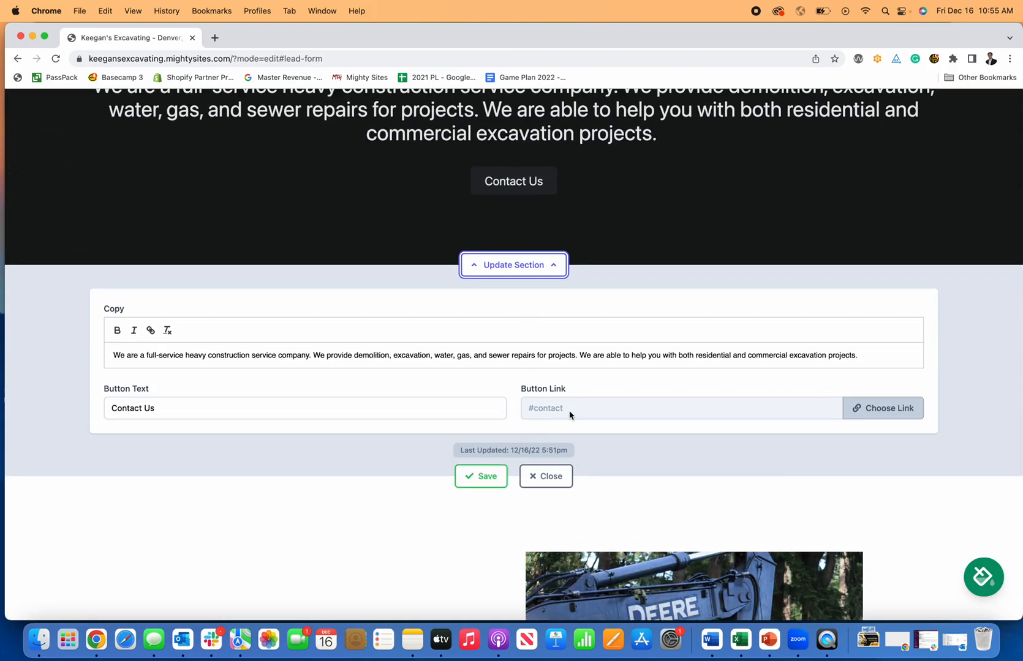
left_click(885, 408)
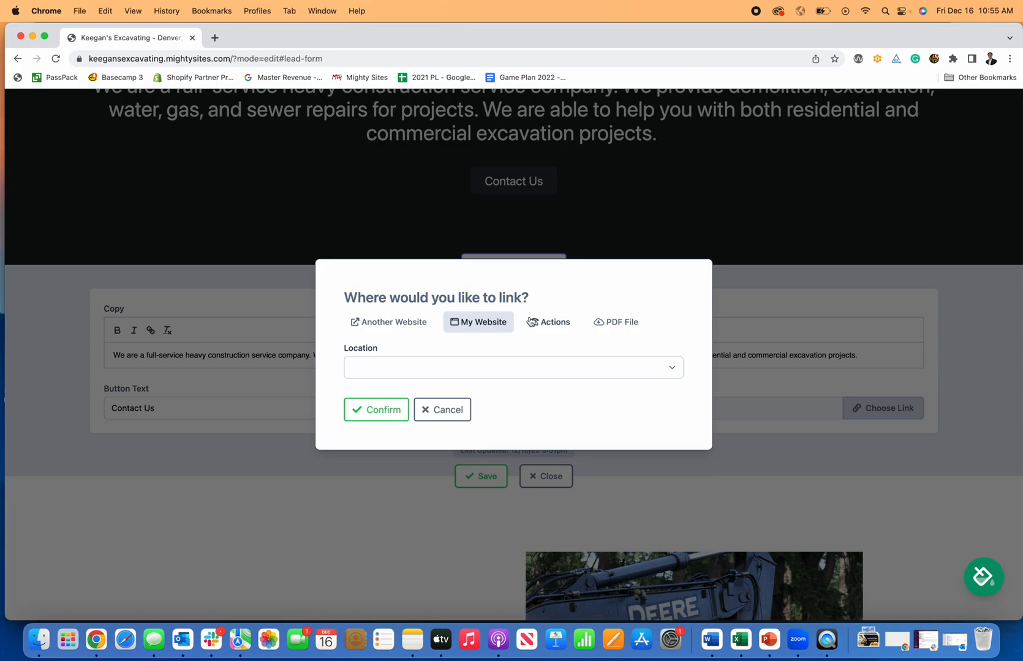
left_click(541, 323)
left_click(460, 296)
left_click(395, 482)
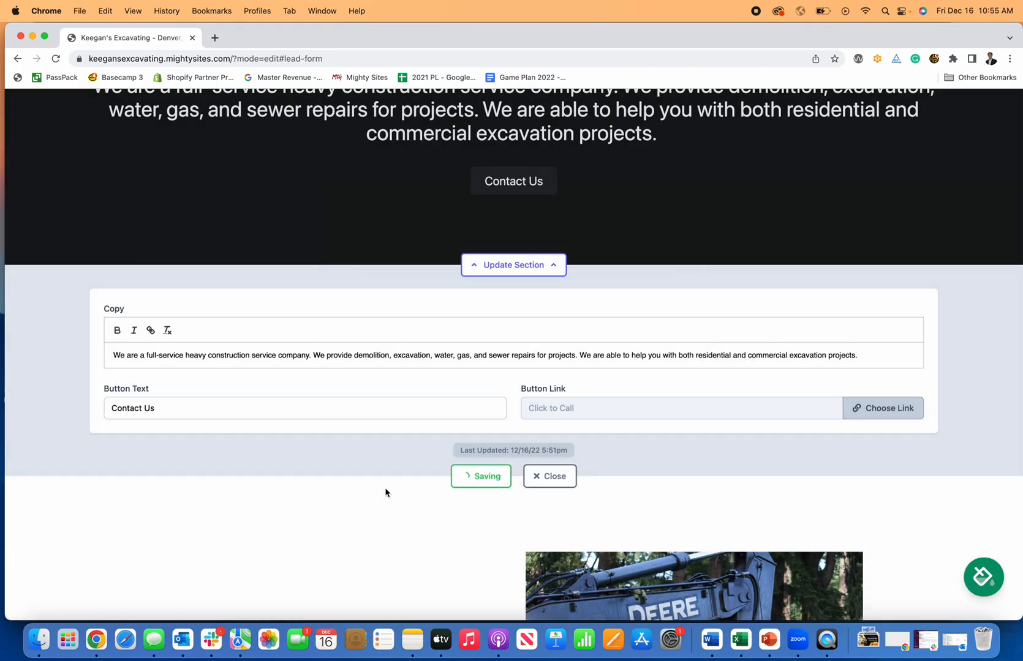
left_click(230, 409)
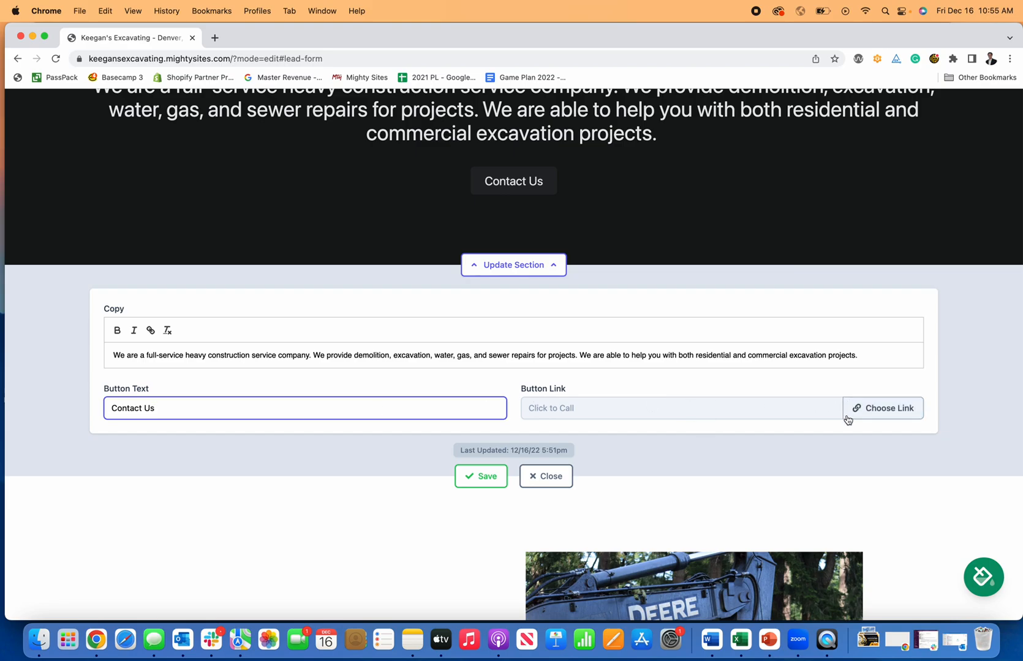
scroll(766, 429, "down", 3)
Close the intro editor and start a new line at the end of the About Us copy.
left_click(535, 388)
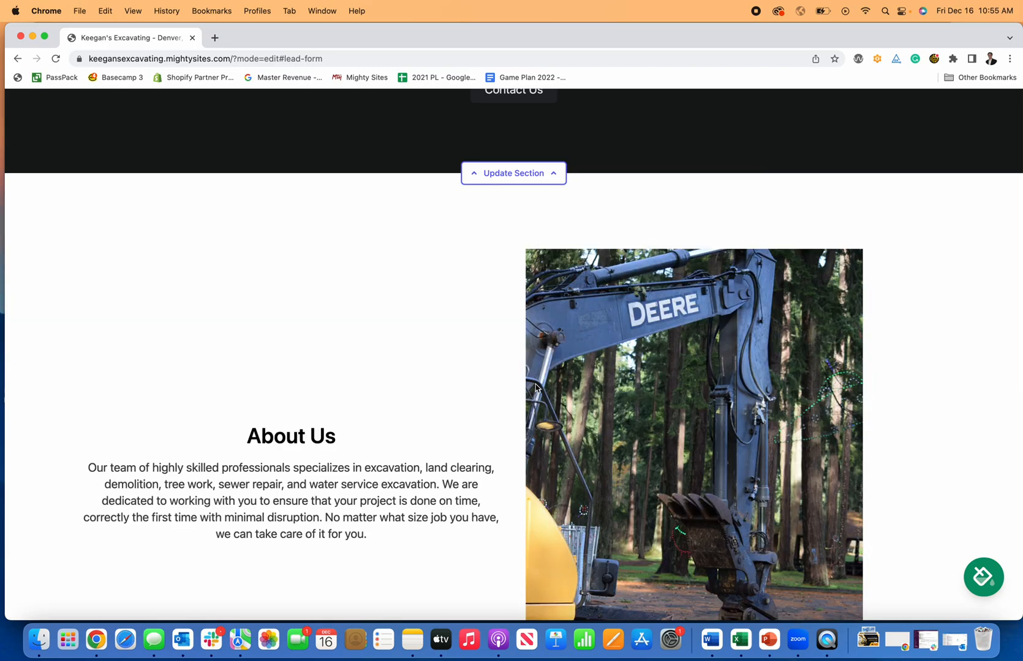
scroll(535, 388, "down", 6)
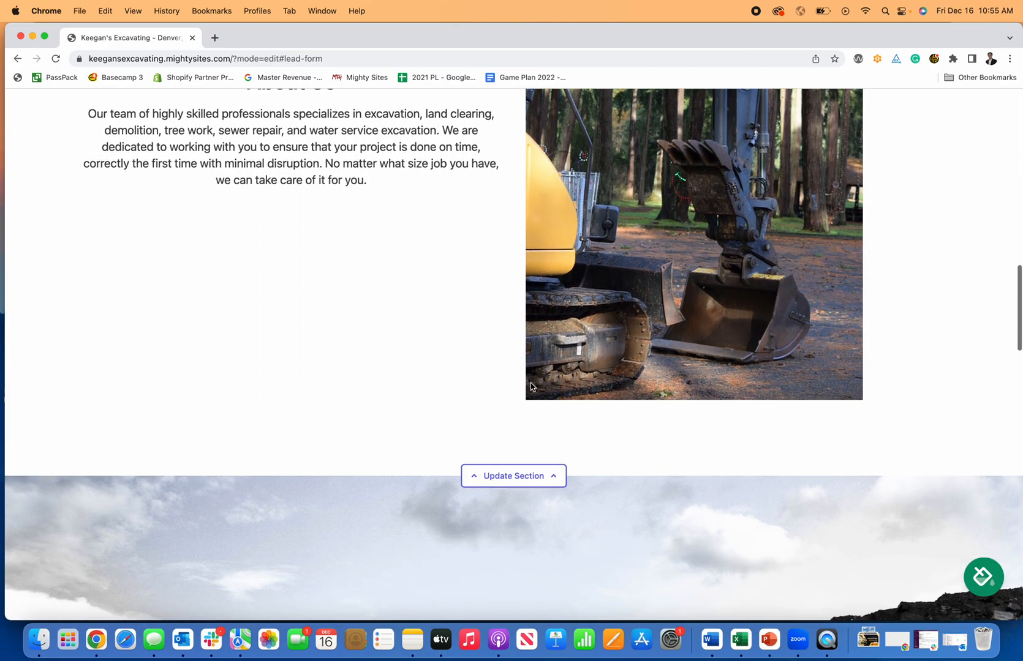
left_click(545, 474)
scroll(806, 516, "down", 2)
scroll(655, 464, "up", 5)
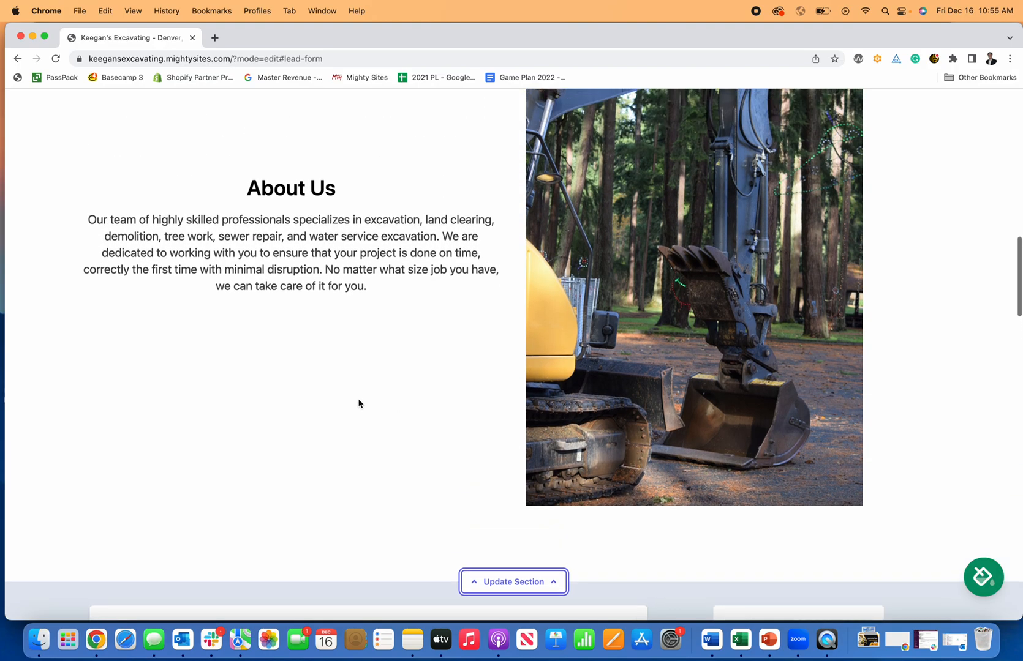
scroll(357, 404, "down", 4)
left_click(307, 563)
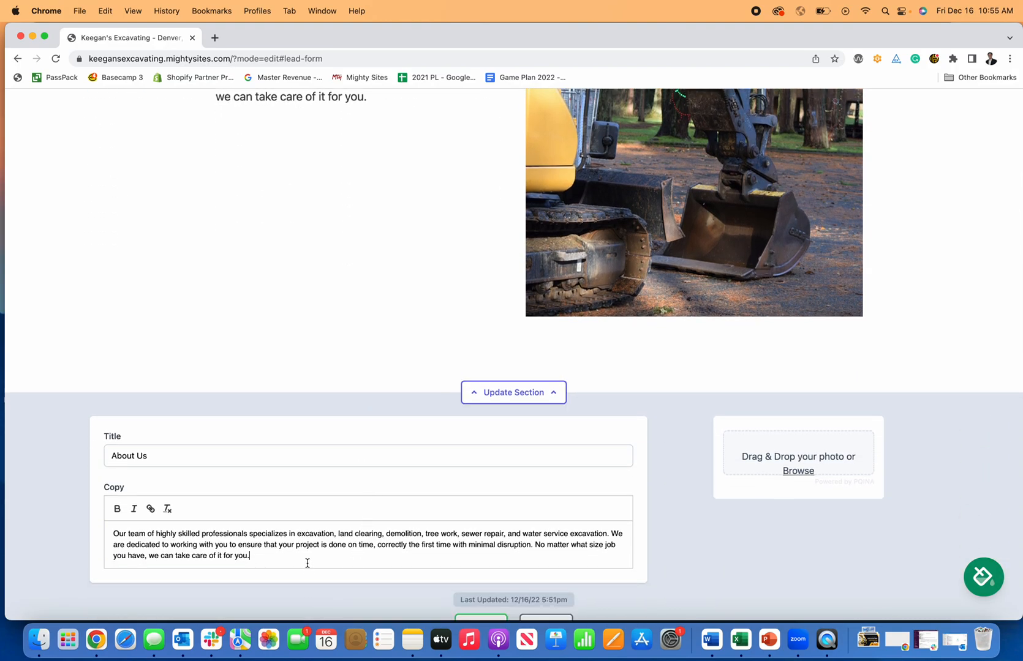
key("Return")
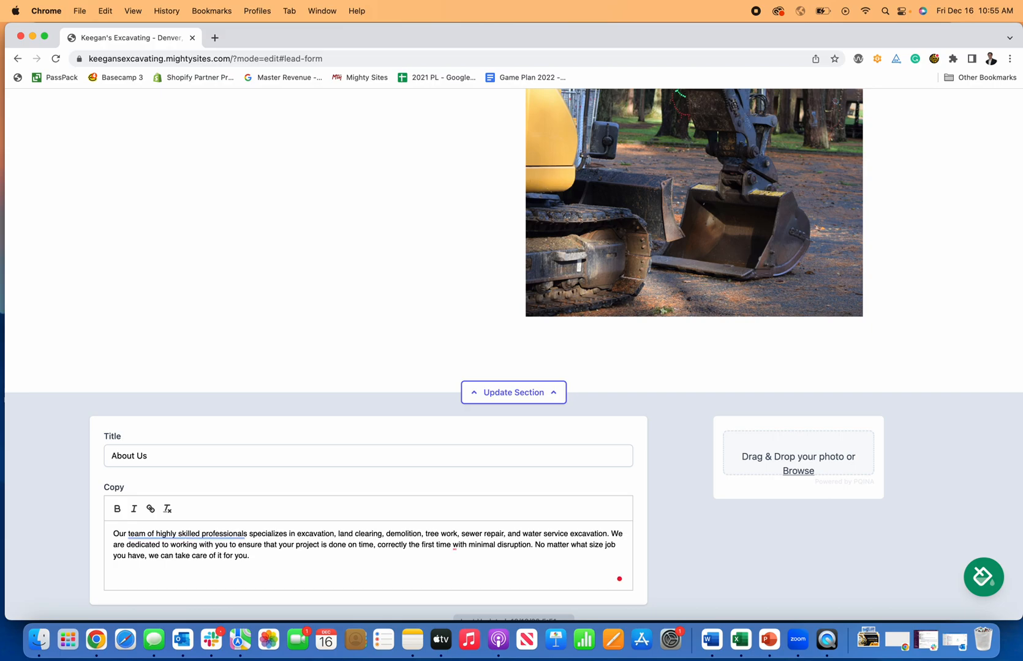
Add 'This is how you make a website for an excavating contractor.' and make it bold italic.
type("This is how you")
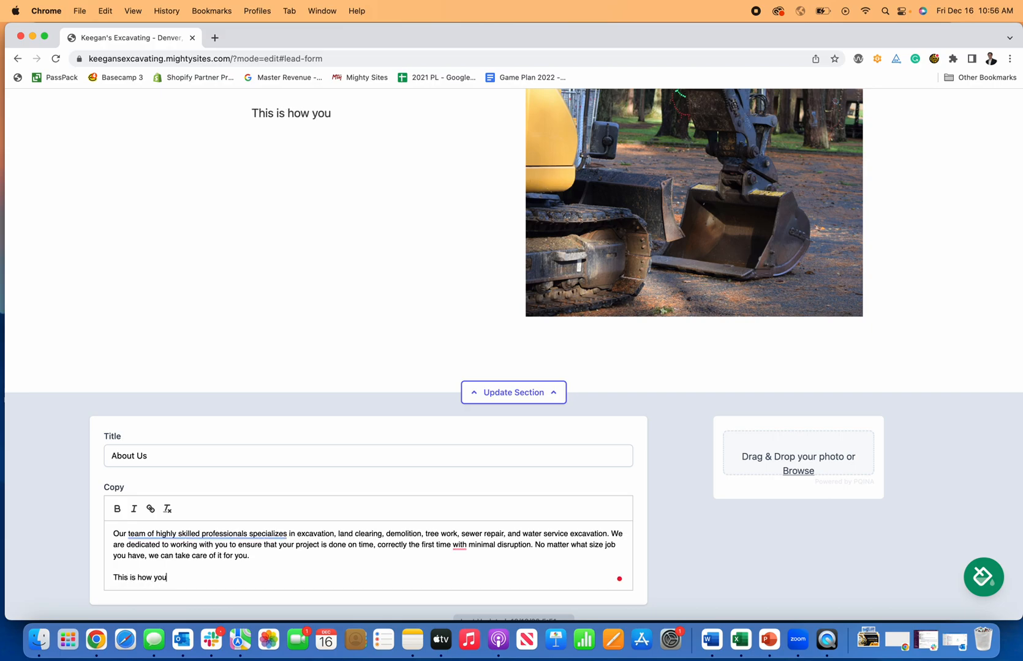
type(" make a website for ")
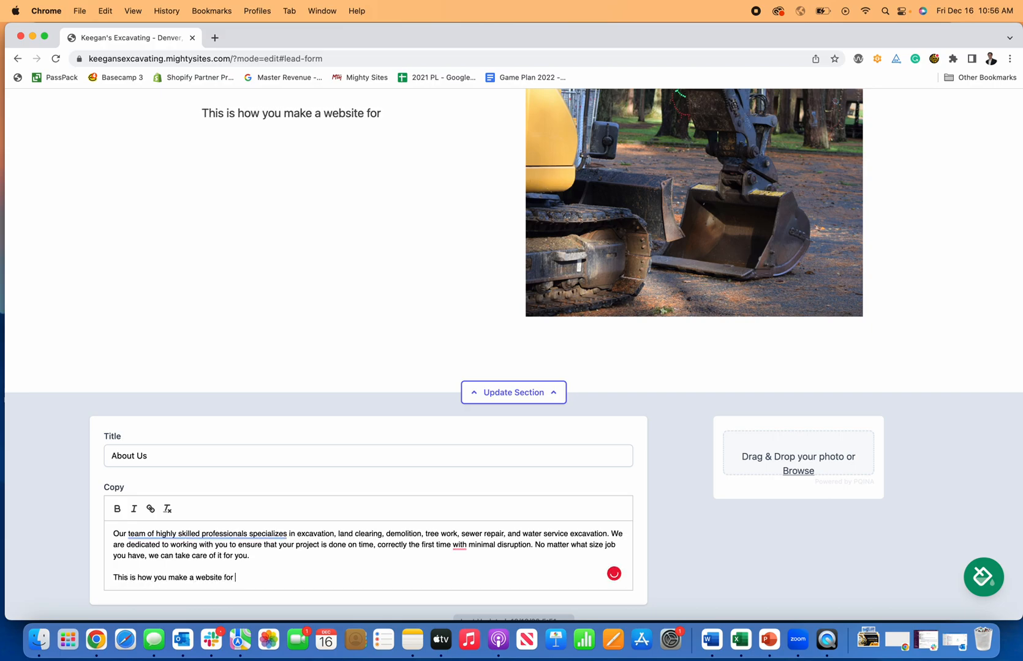
type("an excavating Contra")
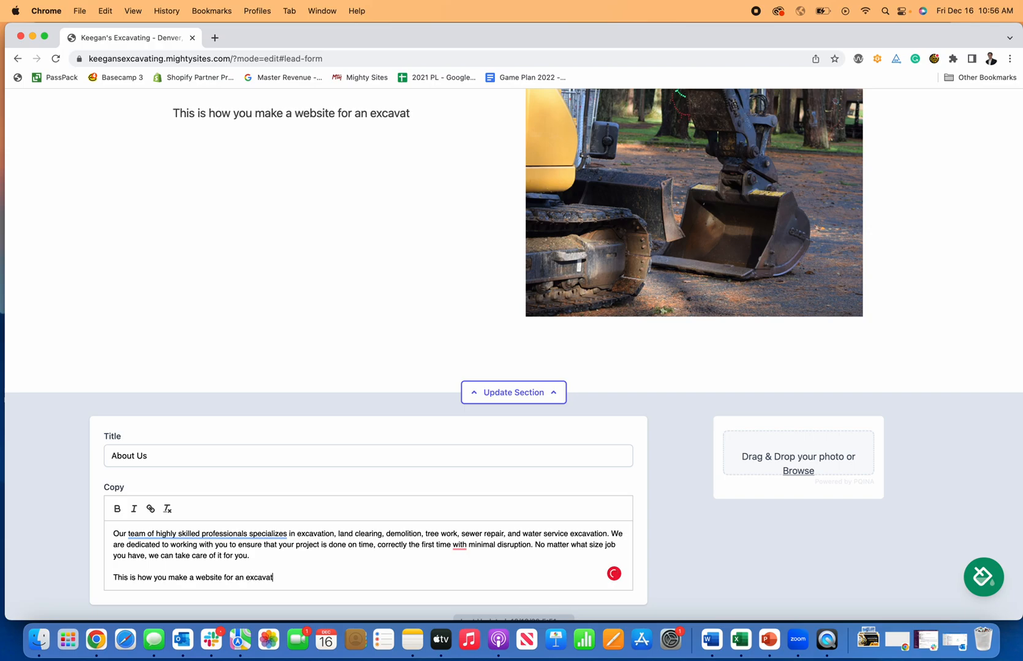
key("BackSpace")
key("BackSpace")
key("BackSpace")
key("BackSpace")
key("BackSpace")
key("BackSpace")
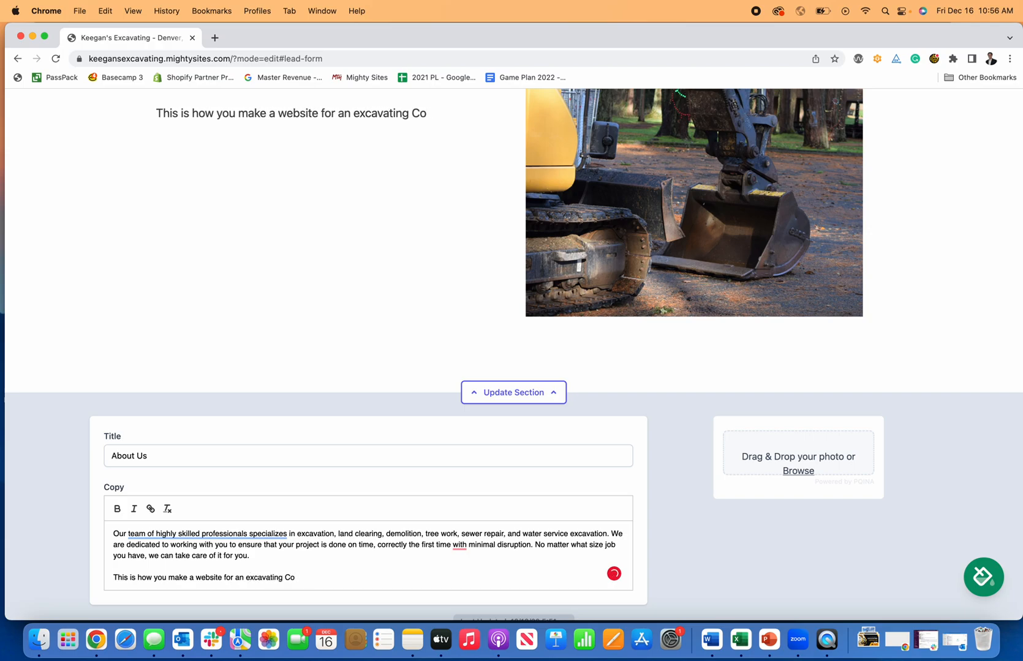
type("contractor.")
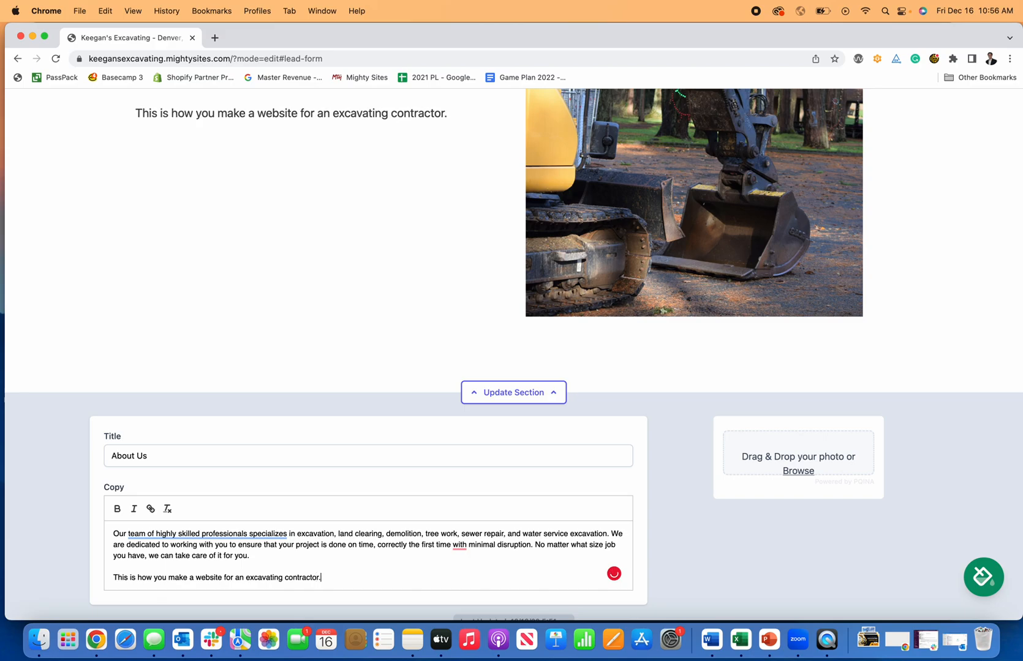
scroll(282, 320, "up", 5)
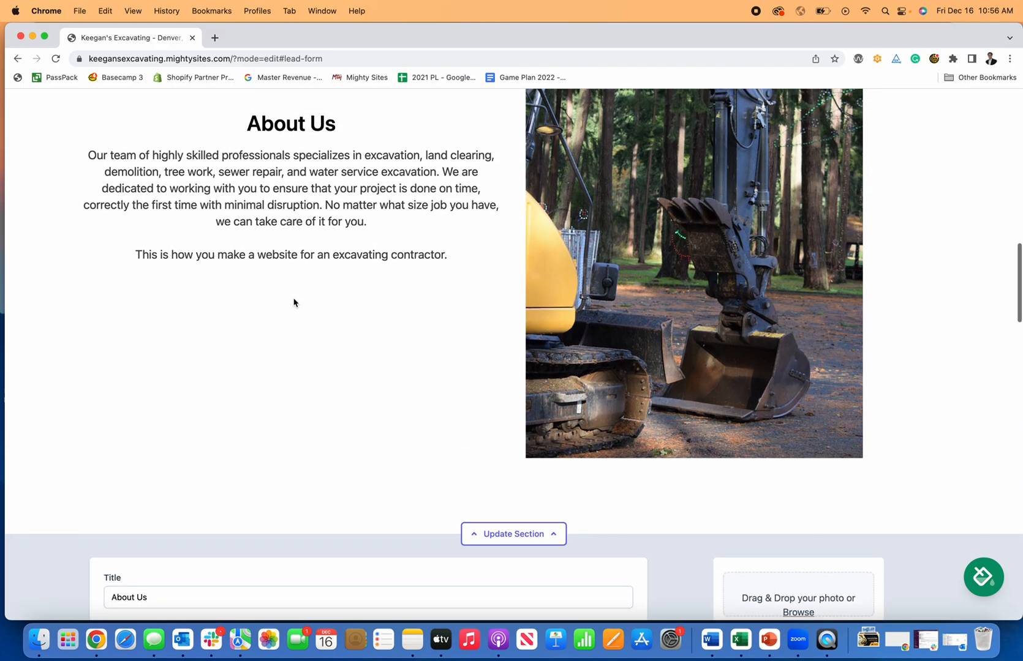
scroll(291, 302, "down", 8)
left_click_drag(322, 489, 105, 486)
left_click(117, 418)
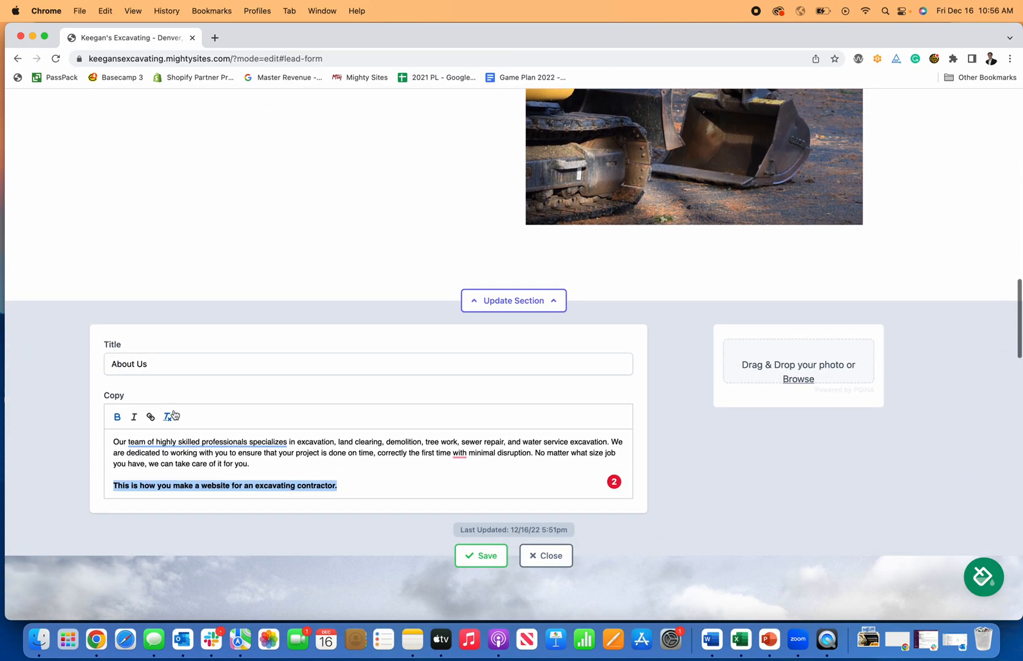
left_click(136, 418)
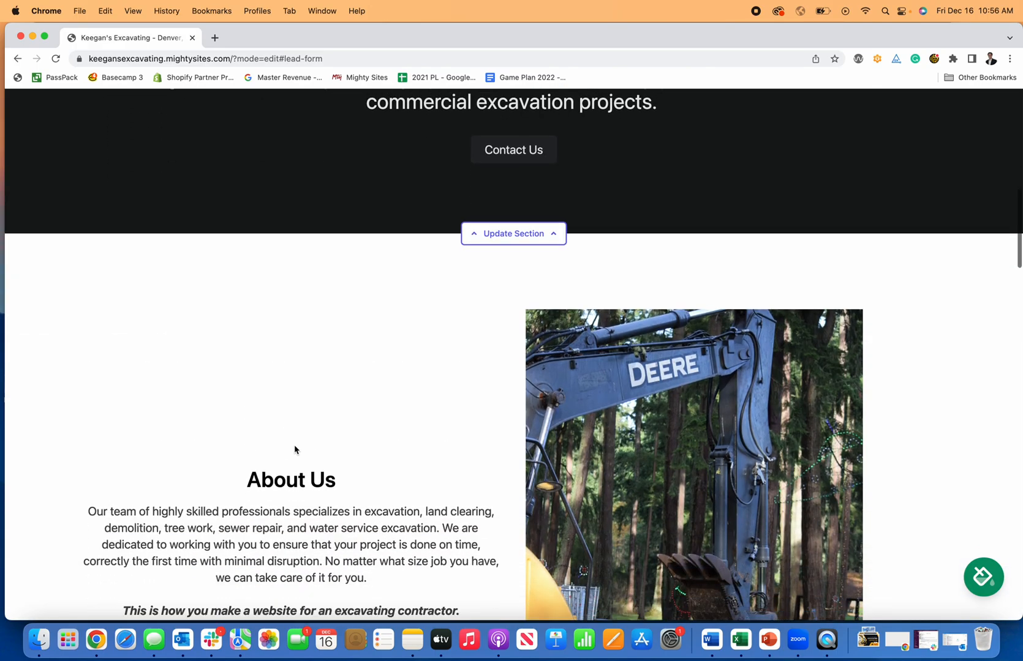
Save and close the About Us section edits.
scroll(294, 447, "down", 5)
scroll(294, 447, "down", 8)
left_click(477, 425)
left_click(562, 423)
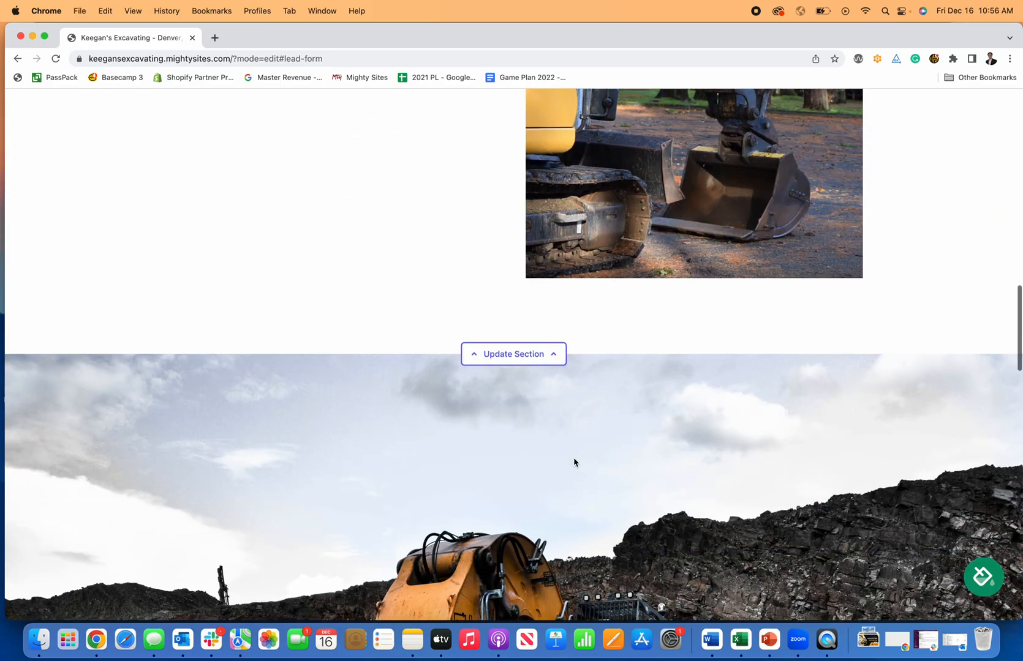
Send a Get In Touch test enquiry with name, email, phone and 'I am in need of excavating services'.
scroll(516, 381, "down", 15)
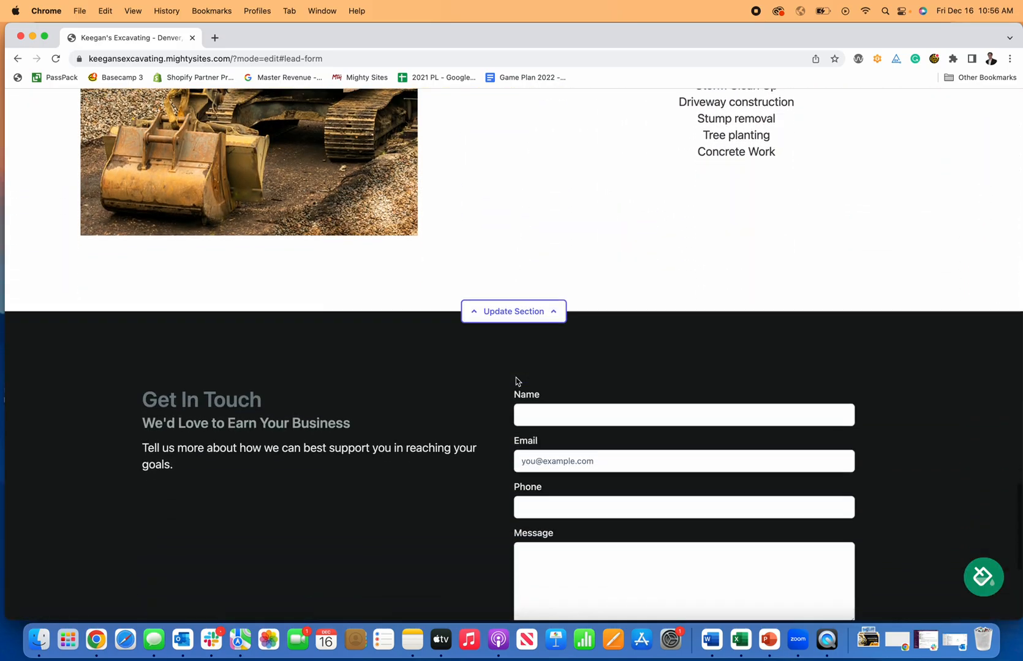
scroll(516, 381, "up", 5)
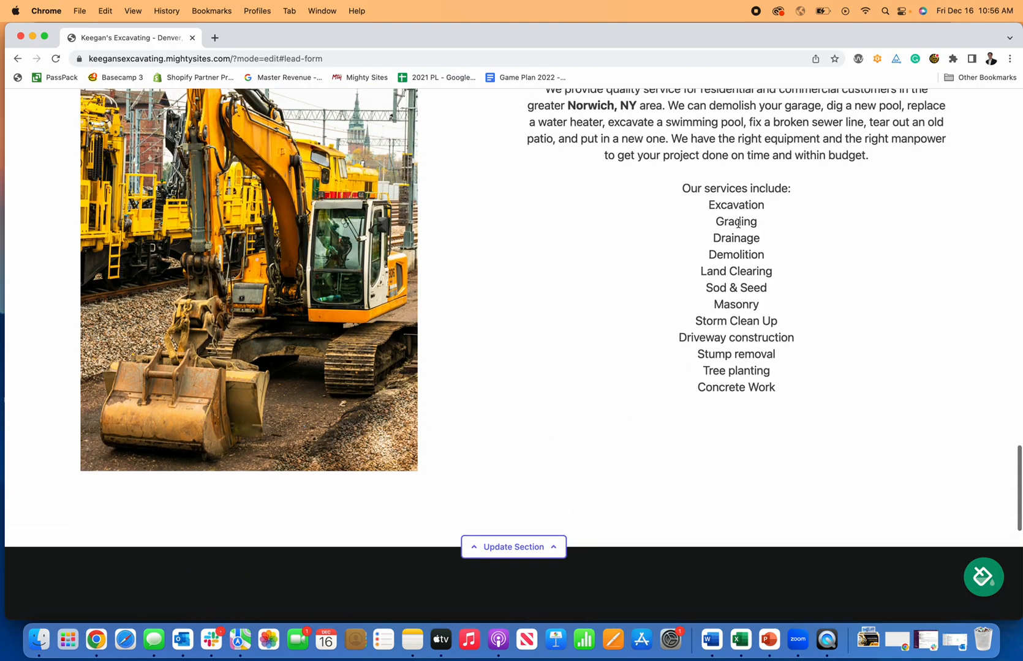
scroll(730, 232, "down", 2)
scroll(666, 269, "down", 3)
scroll(290, 194, "up", 8)
scroll(292, 194, "down", 6)
scroll(291, 194, "down", 7)
scroll(643, 347, "up", 4)
left_click(557, 305)
key("Tab")
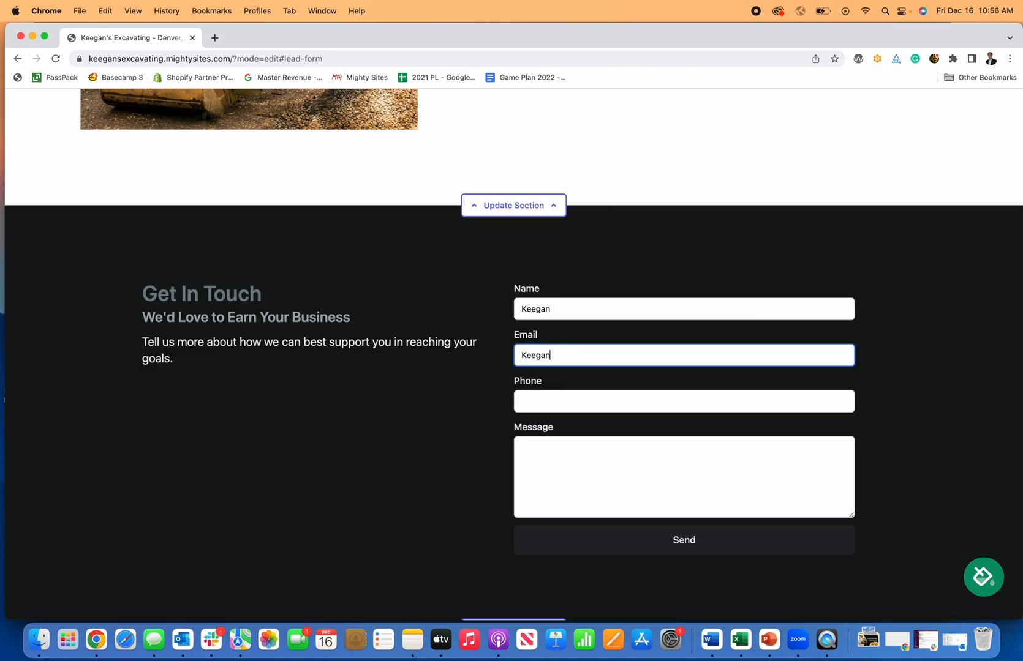
key("Tab")
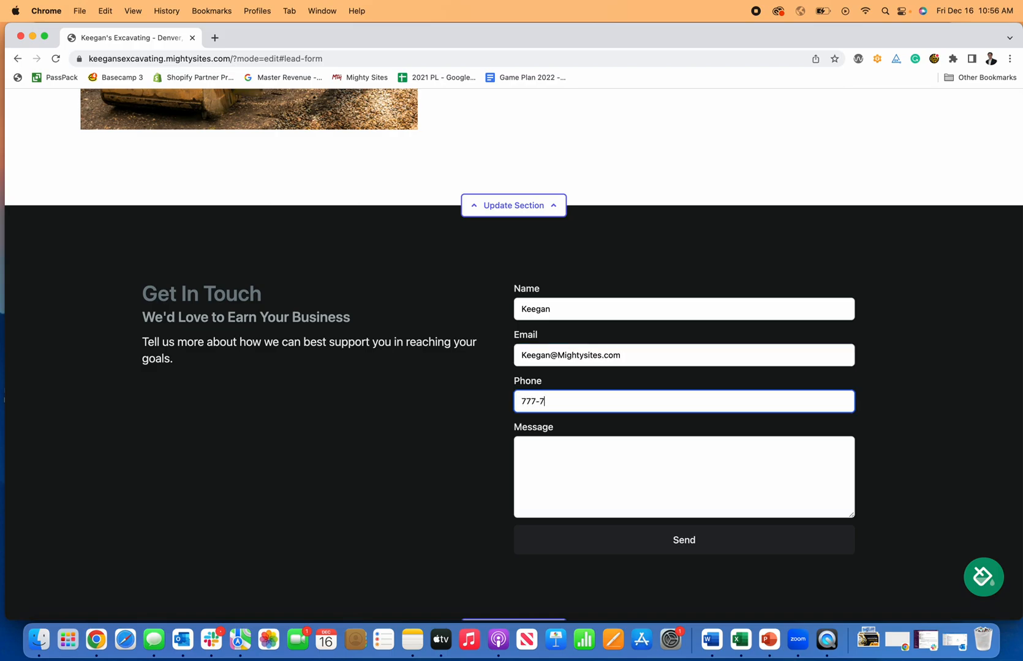
key("Tab")
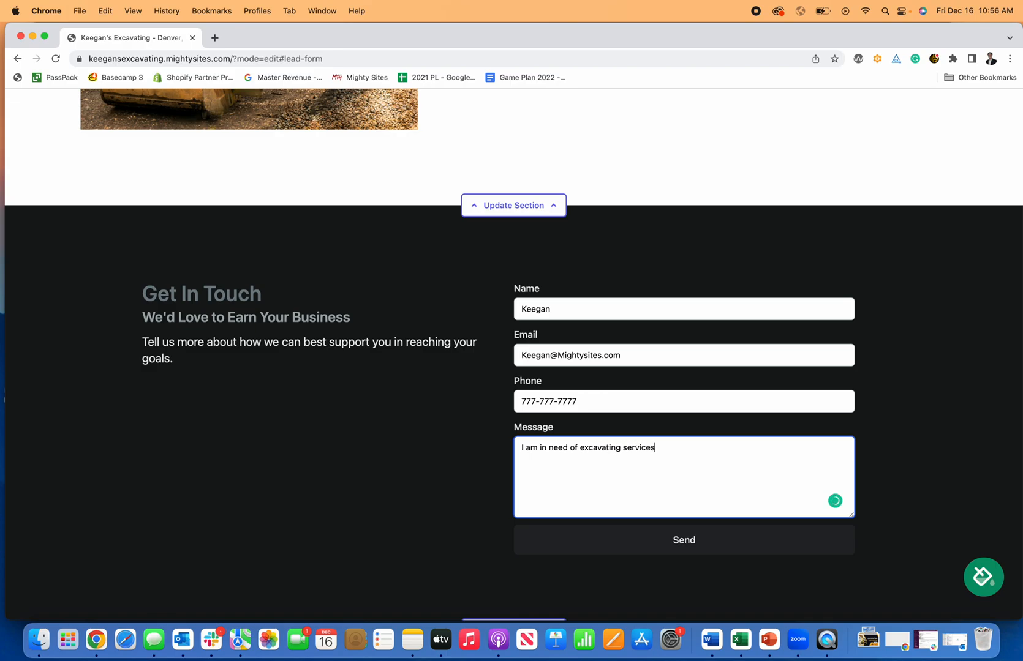
left_click(672, 533)
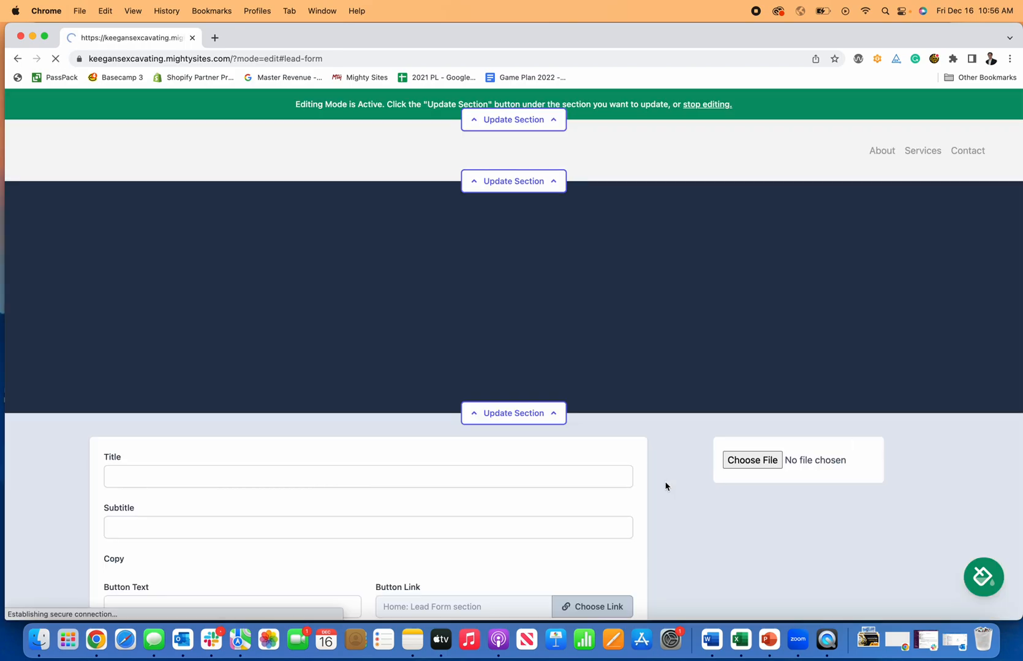
Turn off editing mode and scroll through the live Keegan's Excavating site.
scroll(415, 364, "up", 20)
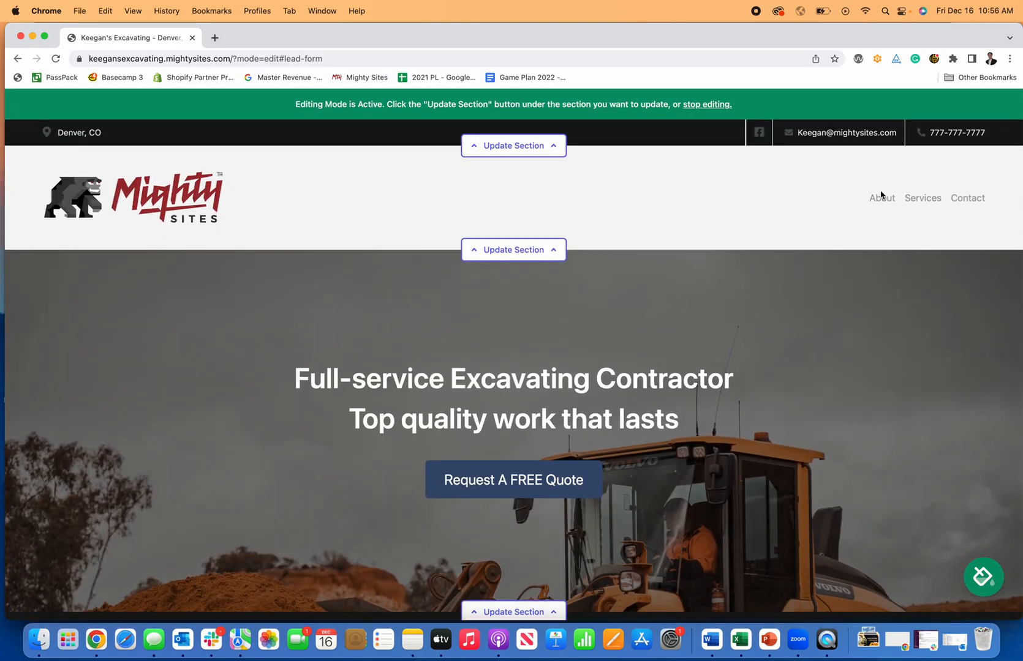
left_click(692, 107)
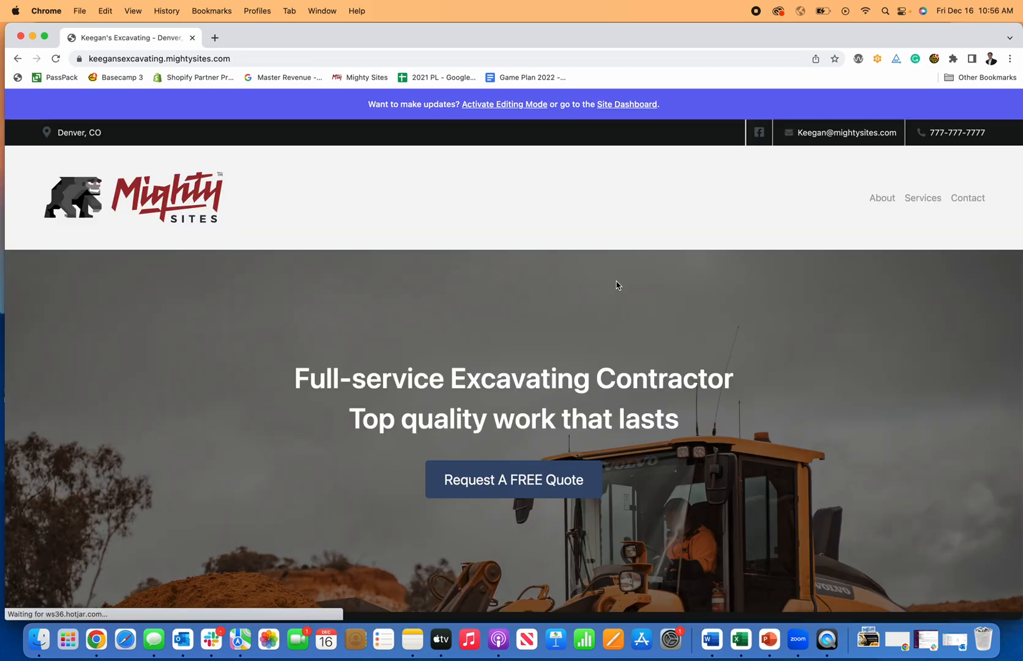
scroll(616, 280, "down", 1)
scroll(615, 280, "down", 10)
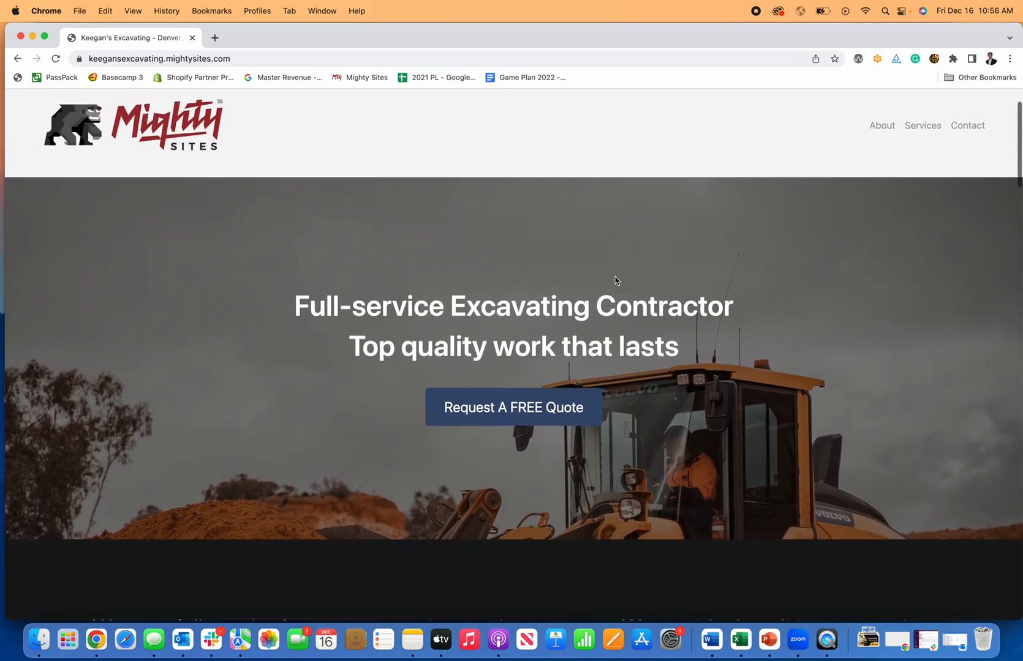
scroll(616, 281, "down", 15)
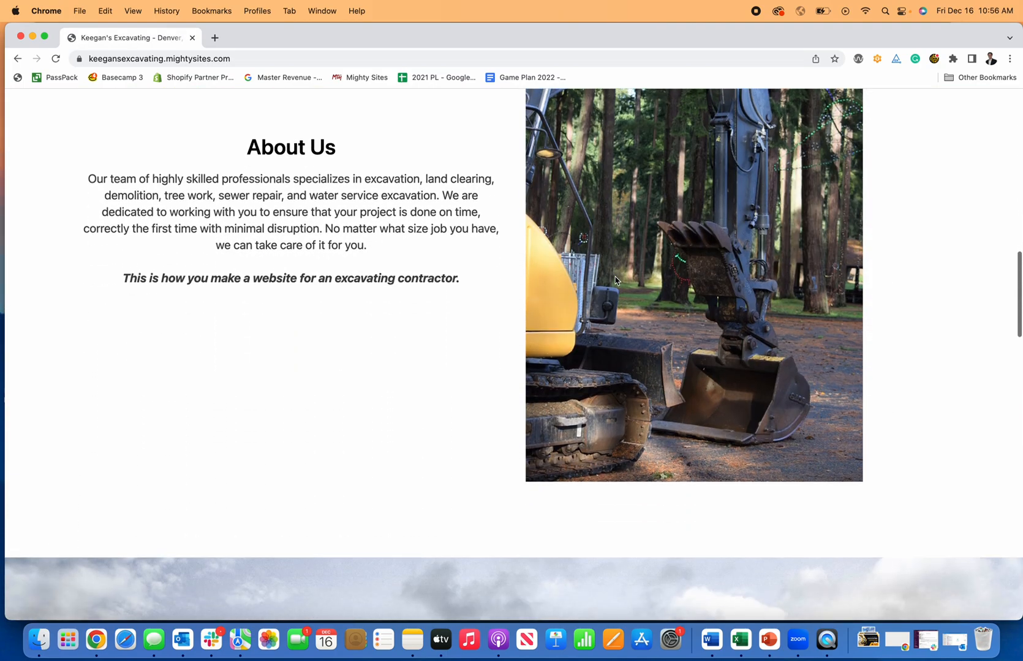
scroll(616, 281, "down", 20)
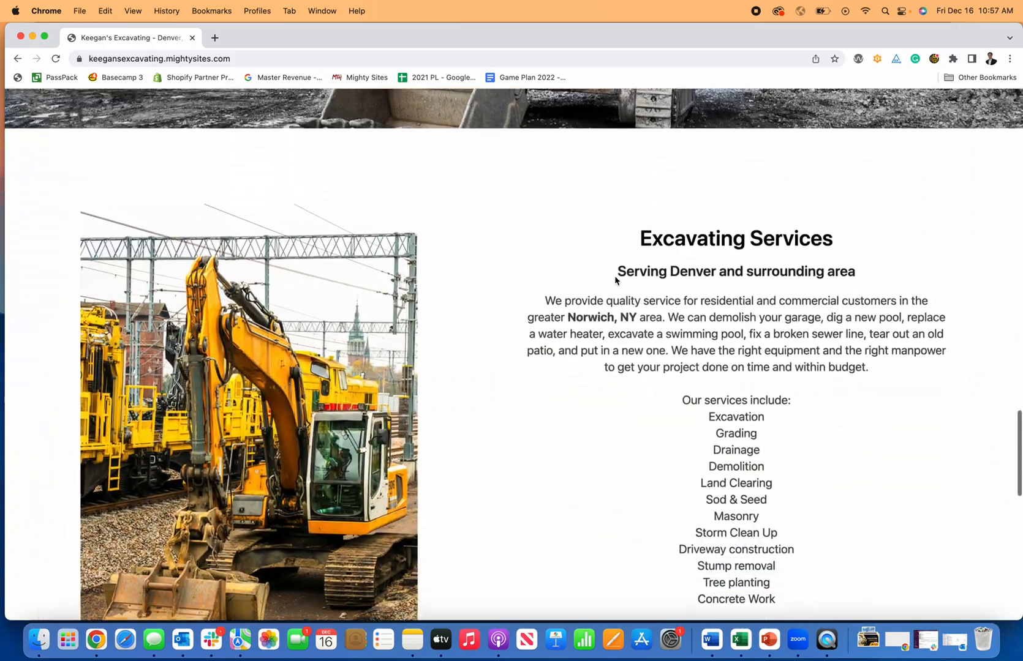
scroll(615, 278, "up", 20)
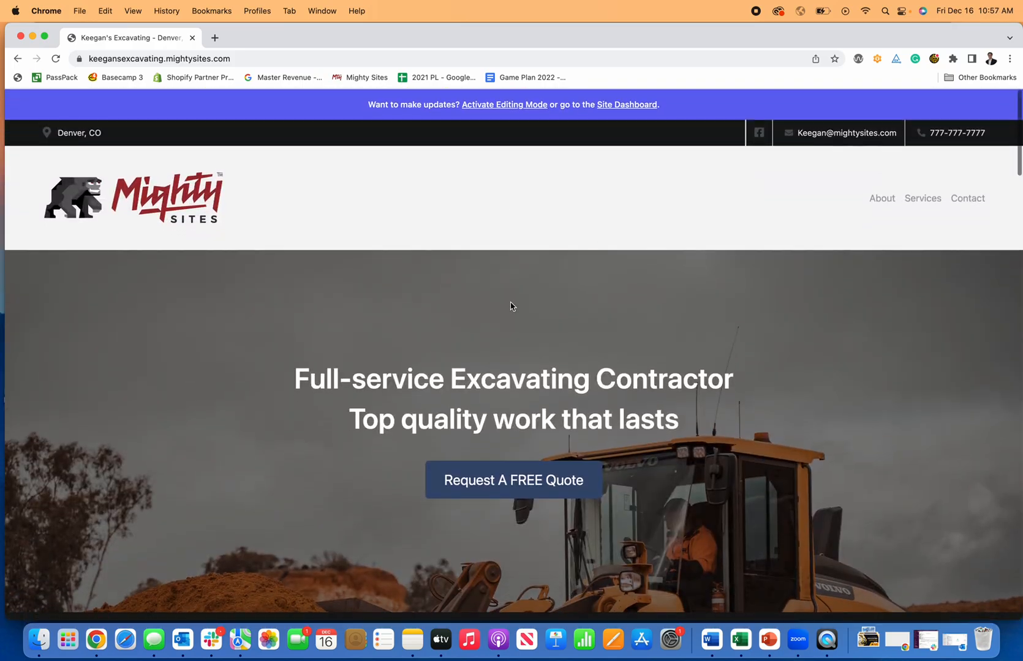
scroll(511, 301, "down", 2)
scroll(506, 297, "down", 4)
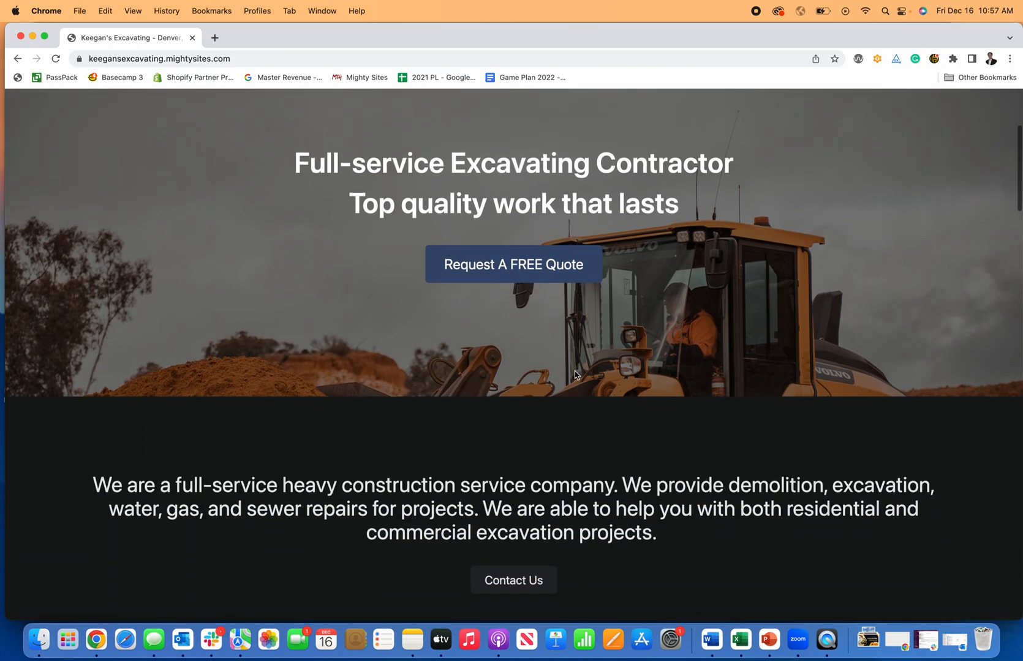
scroll(587, 429, "up", 6)
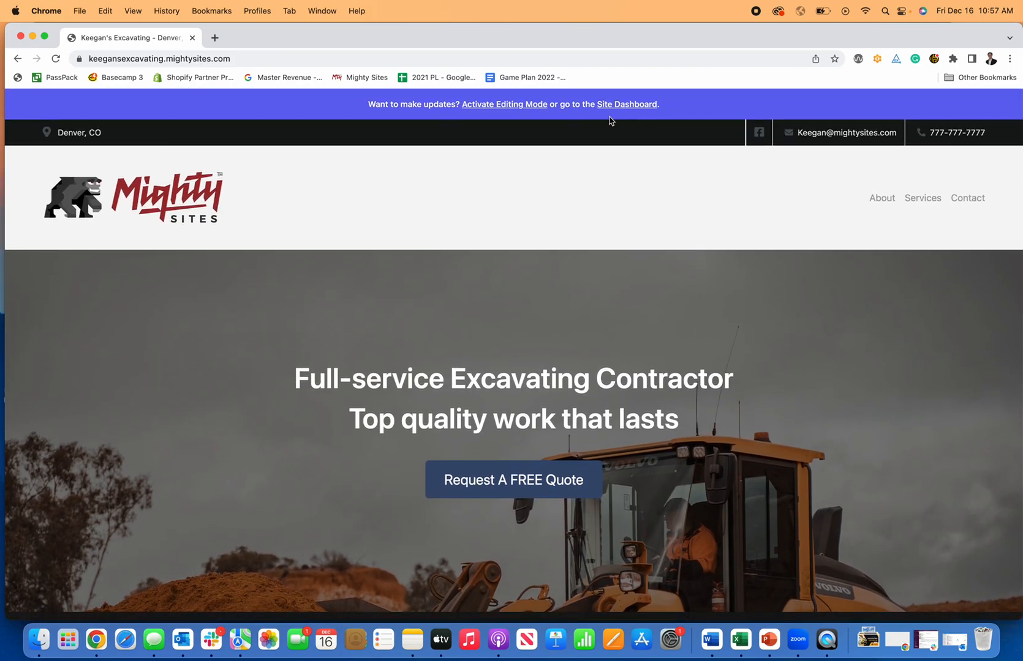
View the test lead's full details in the site dashboard's leads list.
left_click(623, 105)
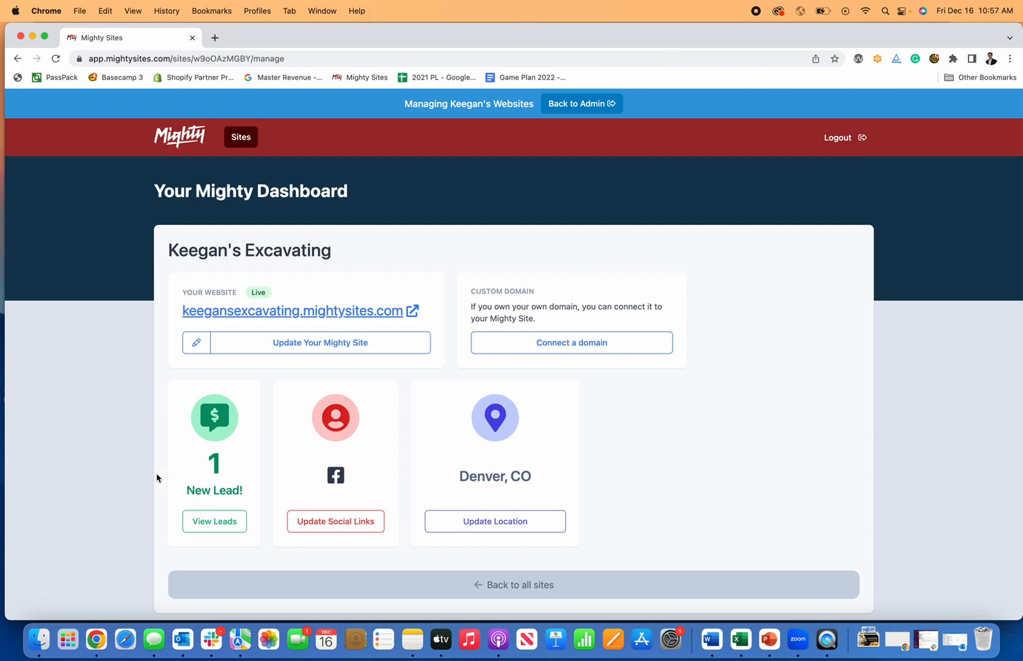
left_click(233, 525)
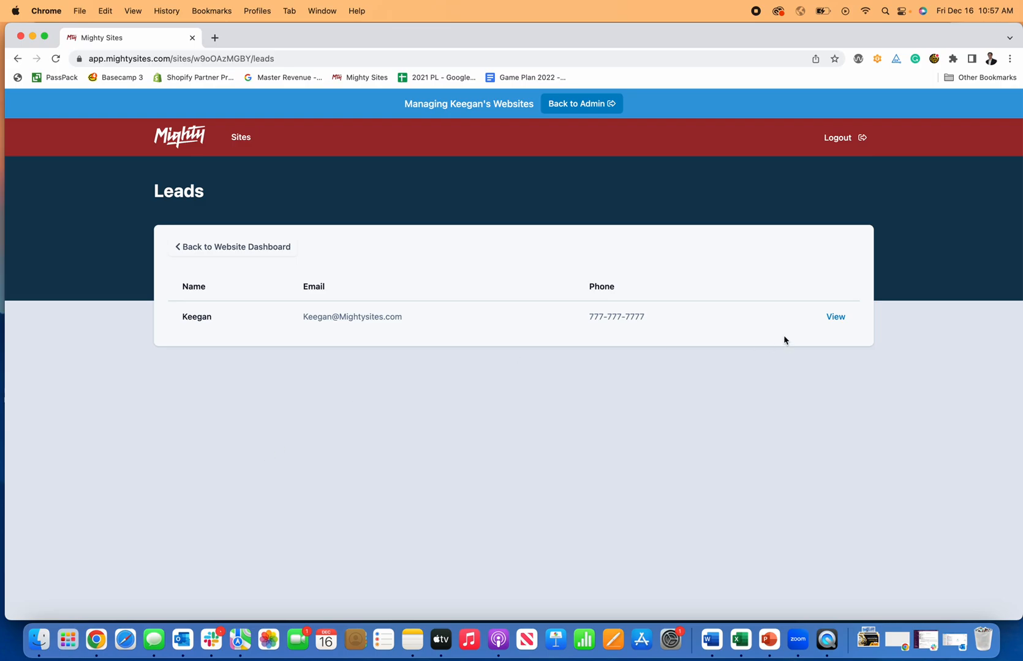
left_click(834, 317)
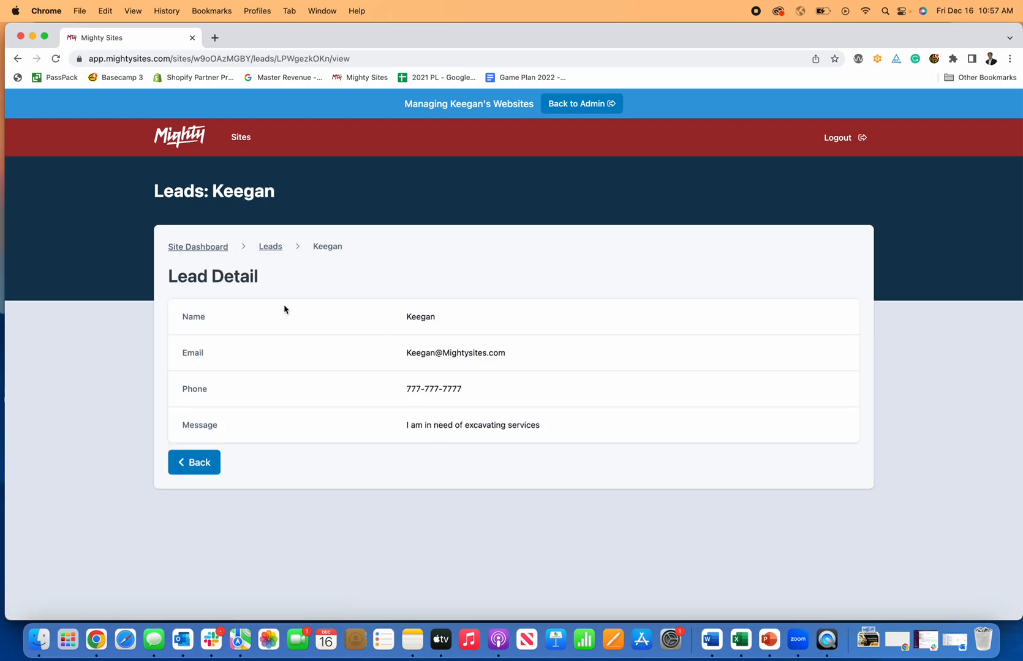
Return to the website dashboard and open Google Domains from the Connect a Domain page.
left_click(268, 249)
left_click(206, 251)
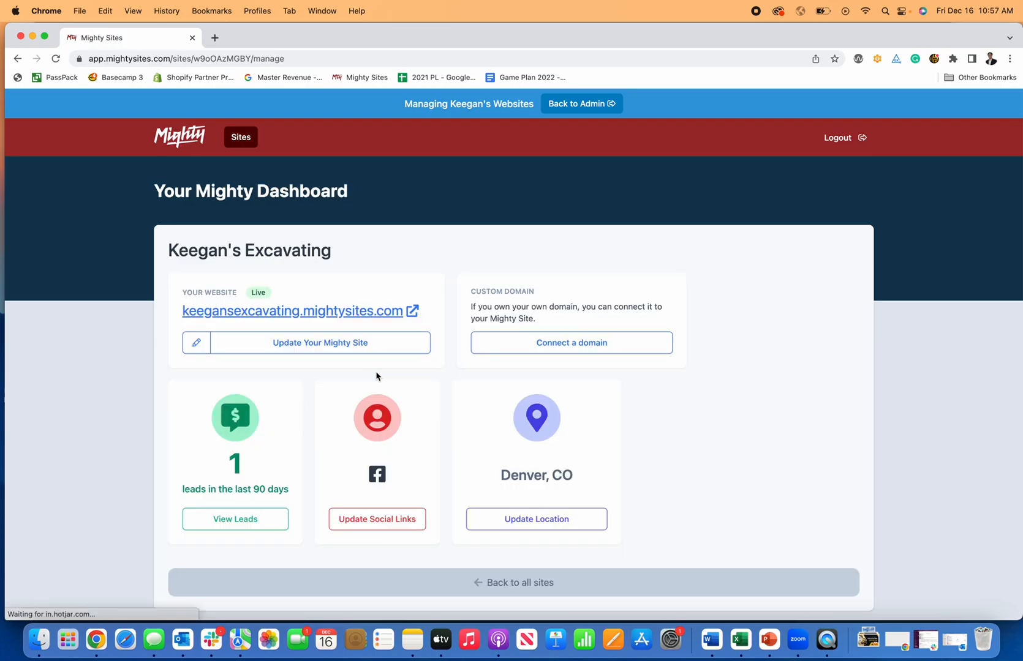
left_click(571, 343)
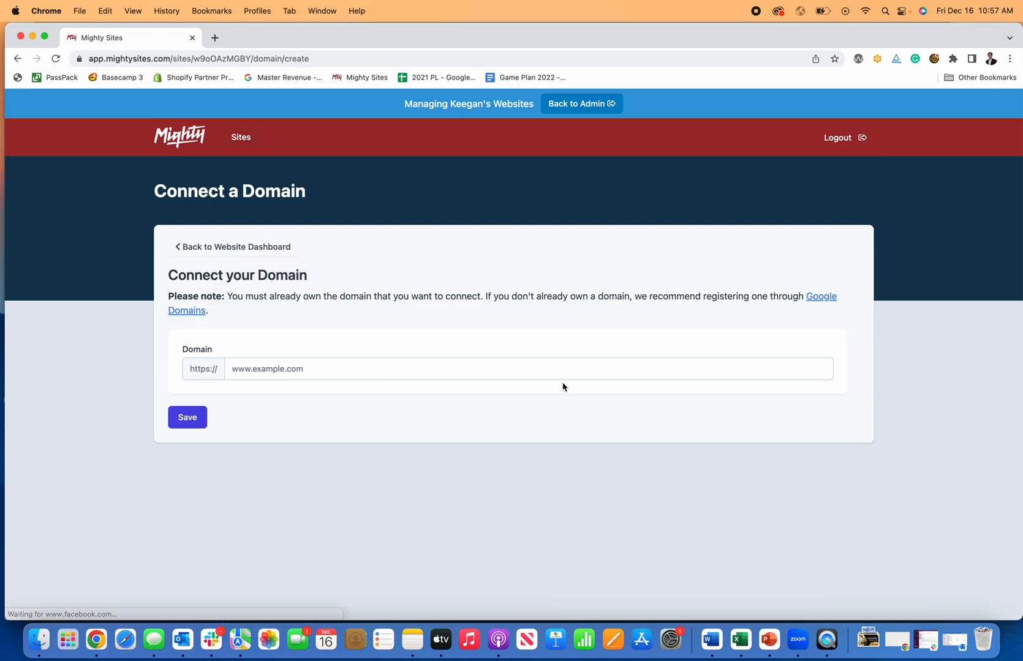
left_click(827, 299)
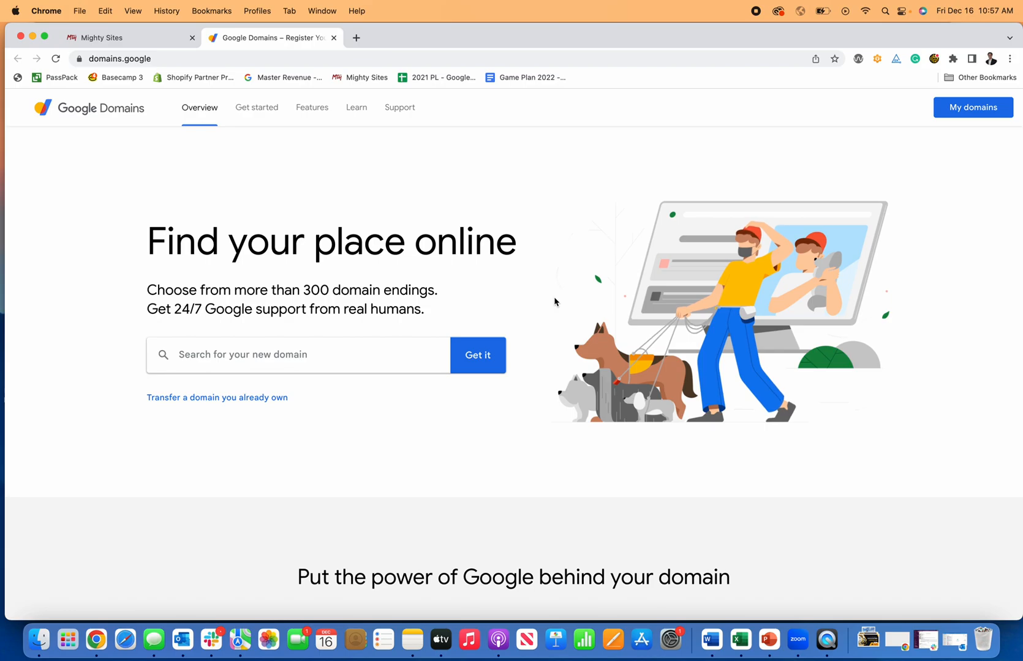
Close the Google Domains tab to return to Mighty Sites' Connect a Domain page.
left_click(332, 38)
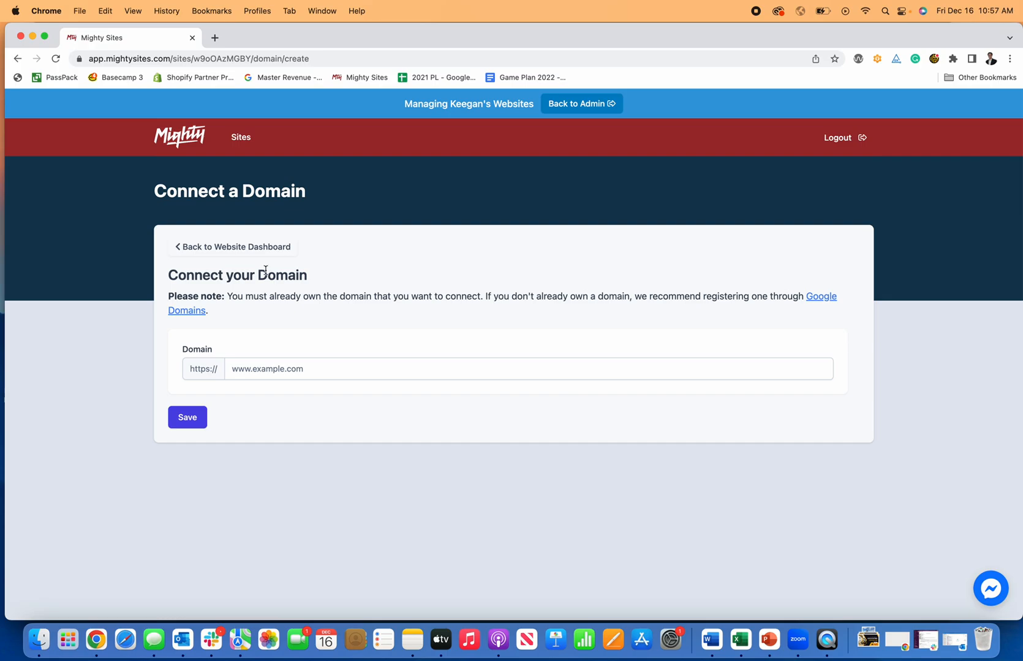
Go back to the website dashboard and reopen the Keegan's Excavating site for editing.
left_click(251, 247)
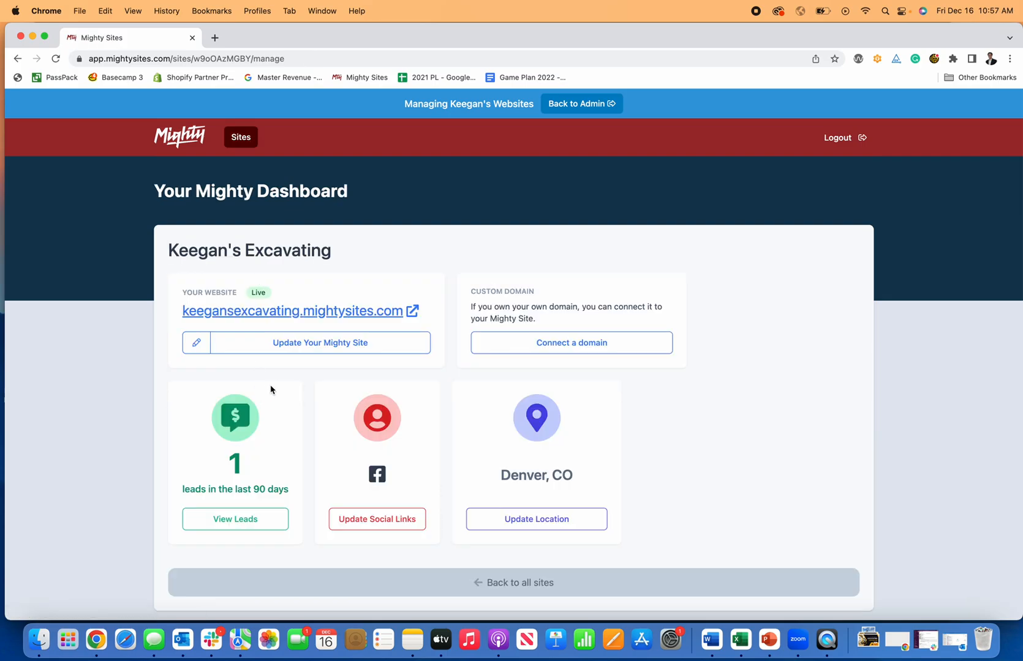
left_click(293, 353)
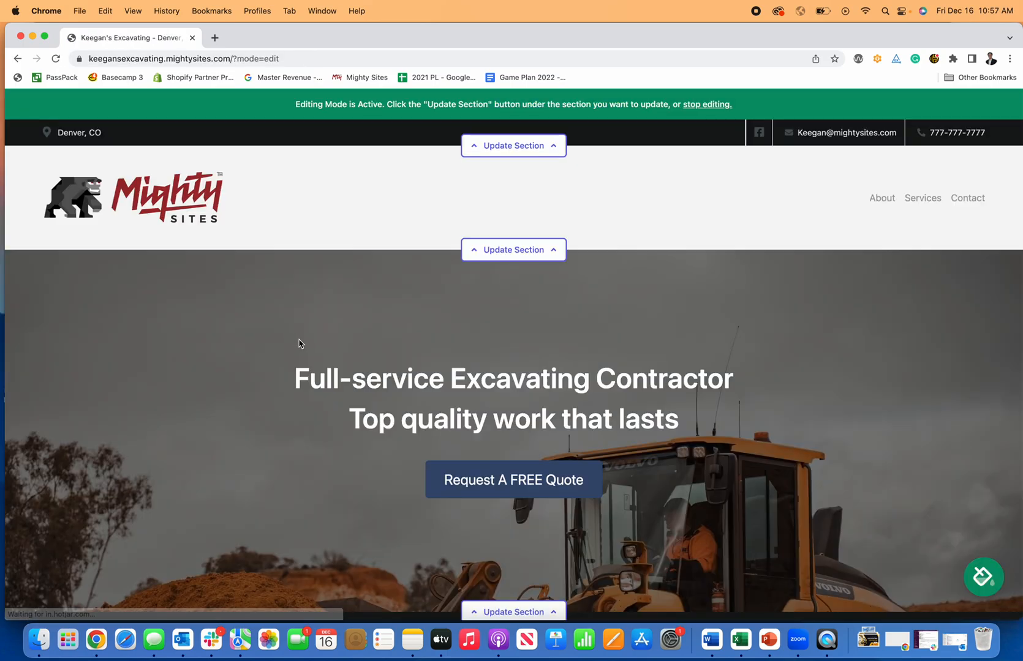
scroll(300, 340, "down", 12)
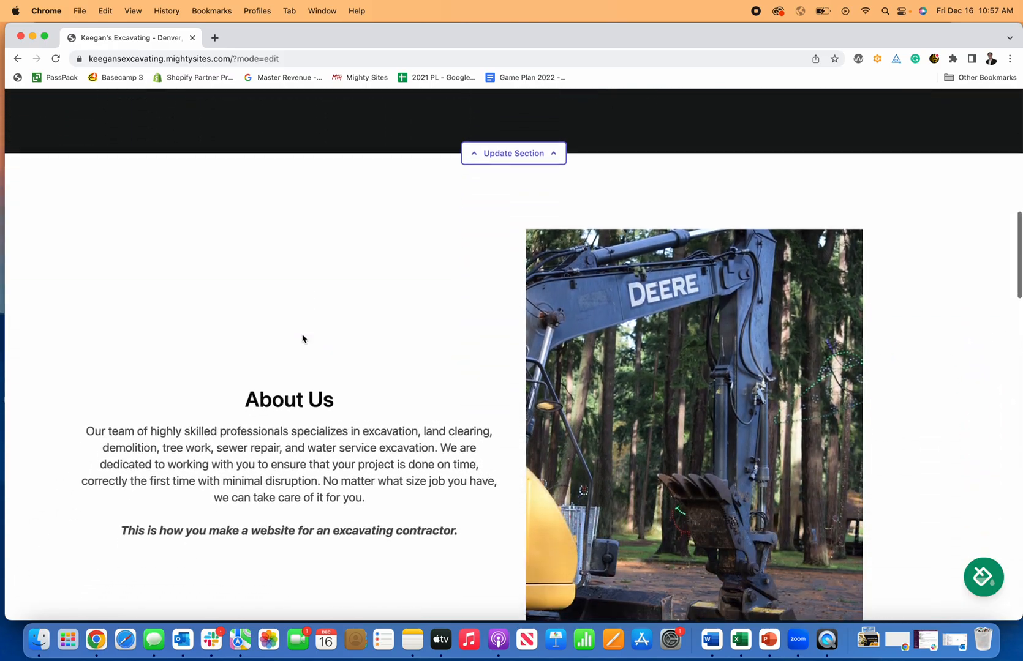
scroll(302, 339, "down", 10)
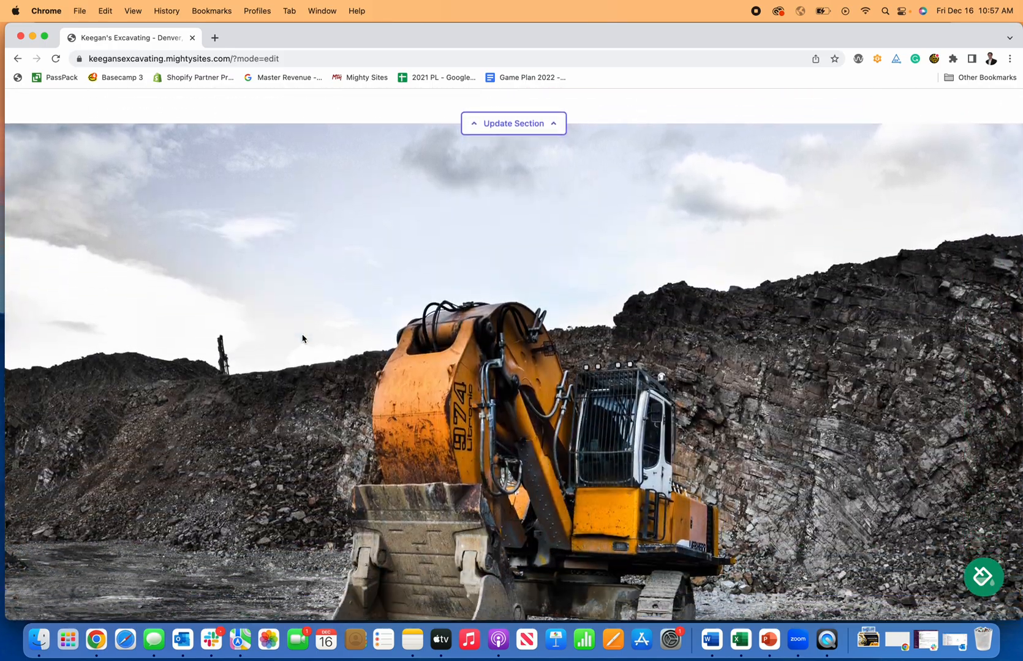